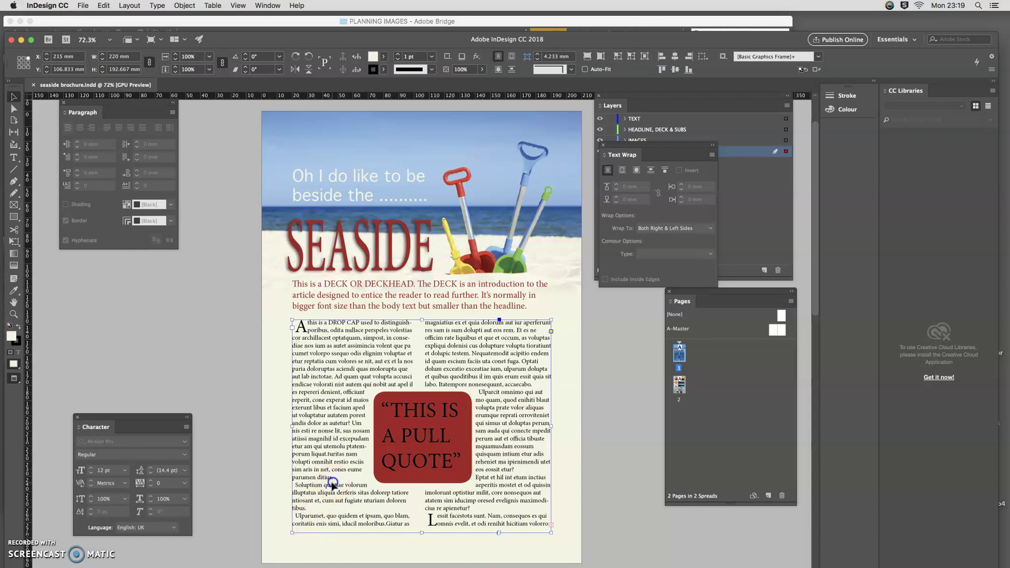
# Delete the two-column body text frame, the pull quote text and its red rounded box.
pyautogui.press('Delete')
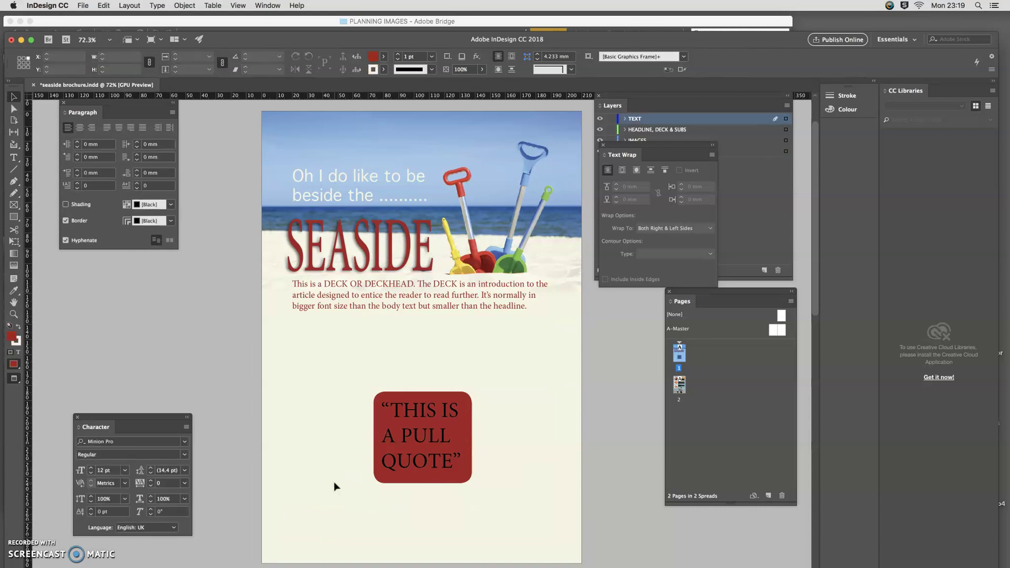
pyautogui.click(426, 458)
pyautogui.moveTo(427, 458); pyautogui.dragTo(460, 493)
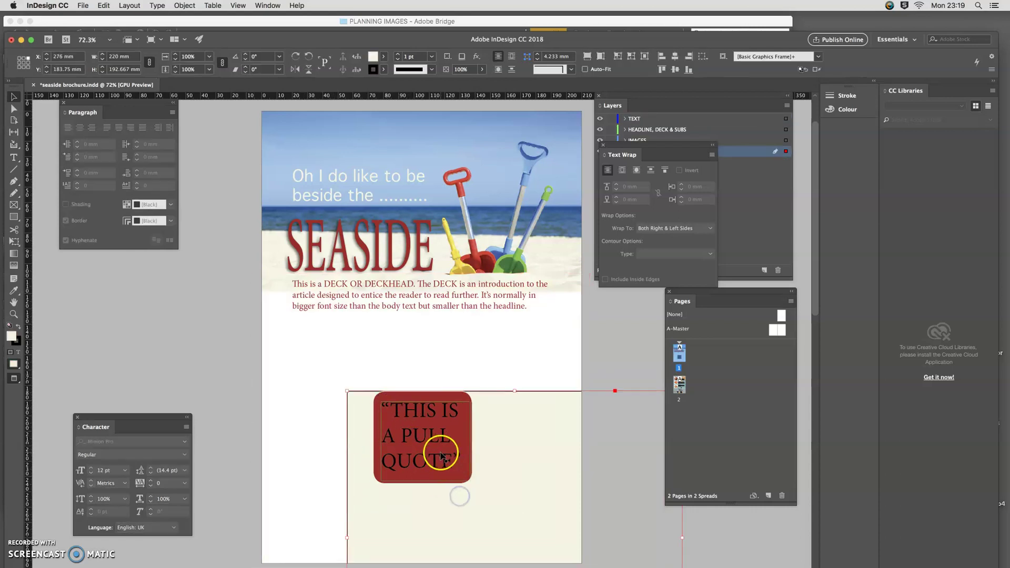
pyautogui.hotkey('ctrl', 'z')
pyautogui.click(436, 426)
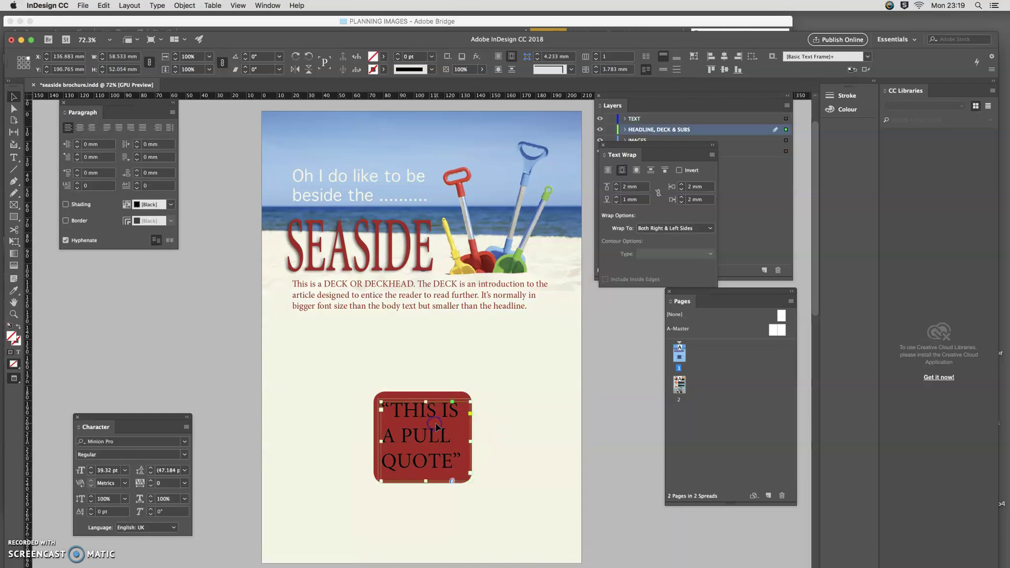
pyautogui.press('Delete')
pyautogui.click(402, 442)
pyautogui.press('Delete')
pyautogui.click(401, 446)
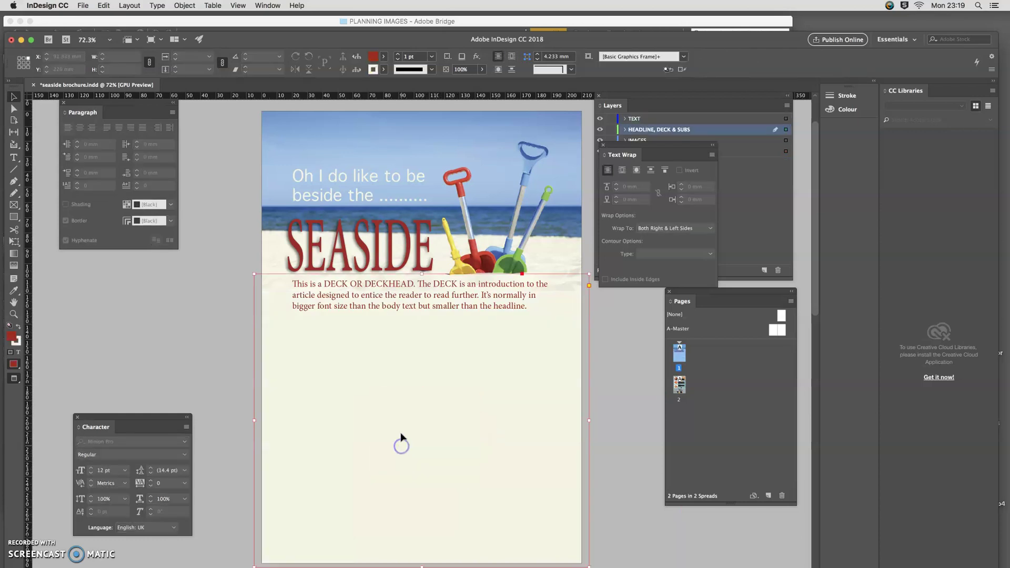
# Switch from preview to normal view so the page margins, guides and frame edges show.
pyautogui.click(401, 309)
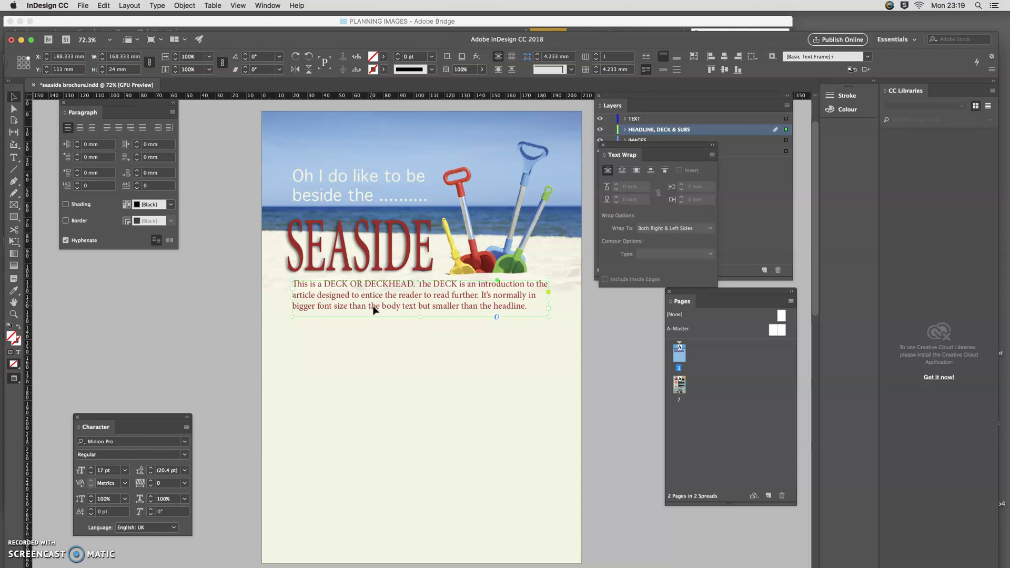
pyautogui.click(466, 322)
pyautogui.press('w')
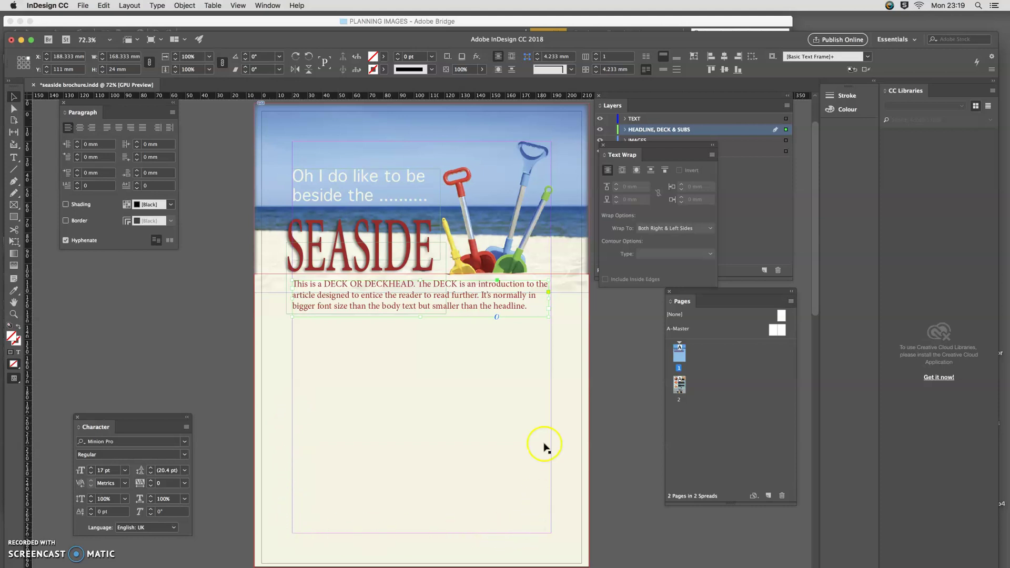
pyautogui.click(610, 387)
# Move the Text Wrap panel clear of the layer list and make the TEXT layer active.
pyautogui.click(14, 158)
pyautogui.click(293, 319)
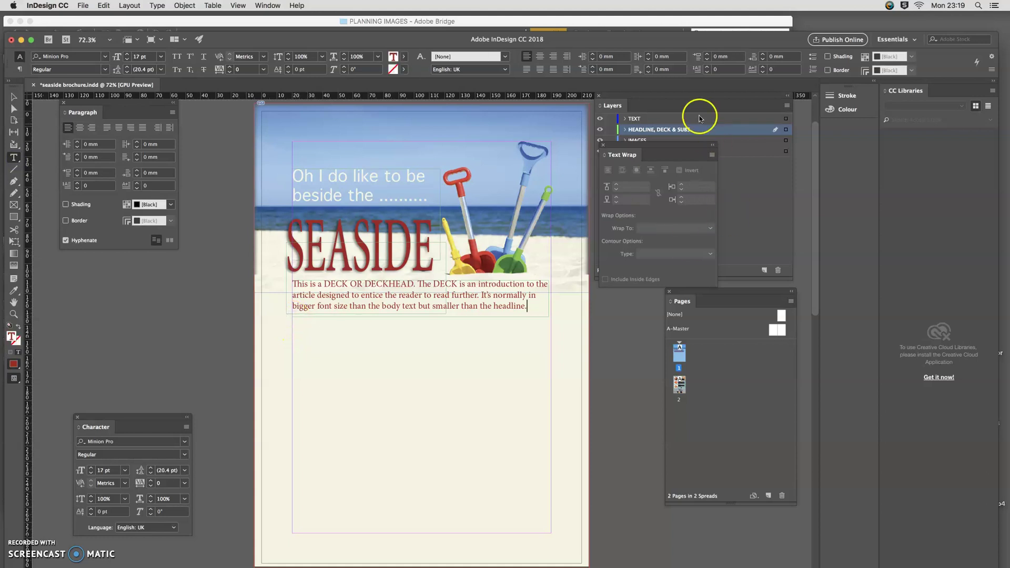
pyautogui.moveTo(658, 144); pyautogui.dragTo(816, 388)
pyautogui.moveTo(609, 152); pyautogui.dragTo(612, 134)
pyautogui.click(628, 119)
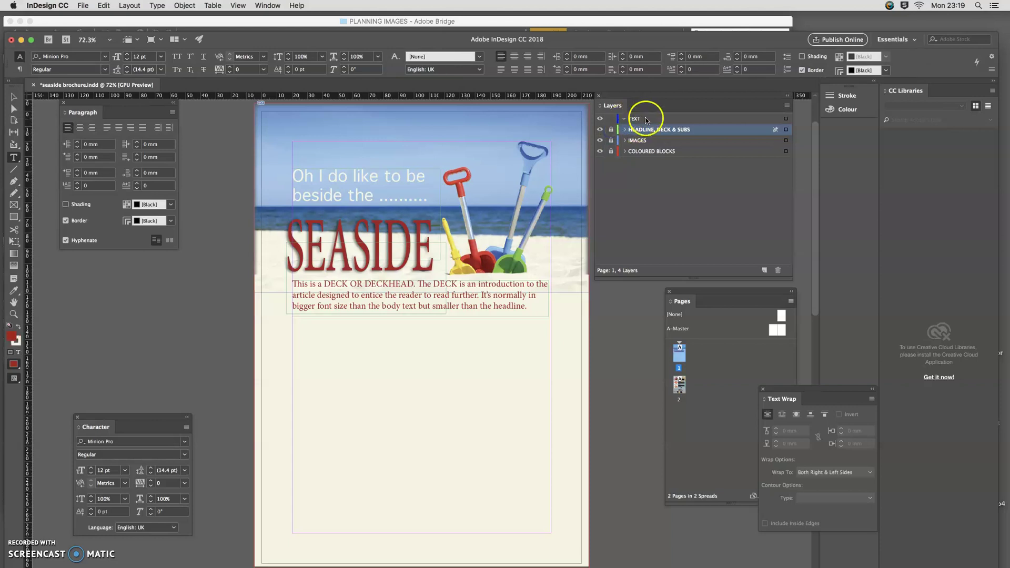
pyautogui.click(635, 120)
# Draw a text frame about 170 x 142 mm within the margins below the deck and fill it with placeholder text.
pyautogui.click(293, 319)
pyautogui.moveTo(294, 319); pyautogui.dragTo(552, 535)
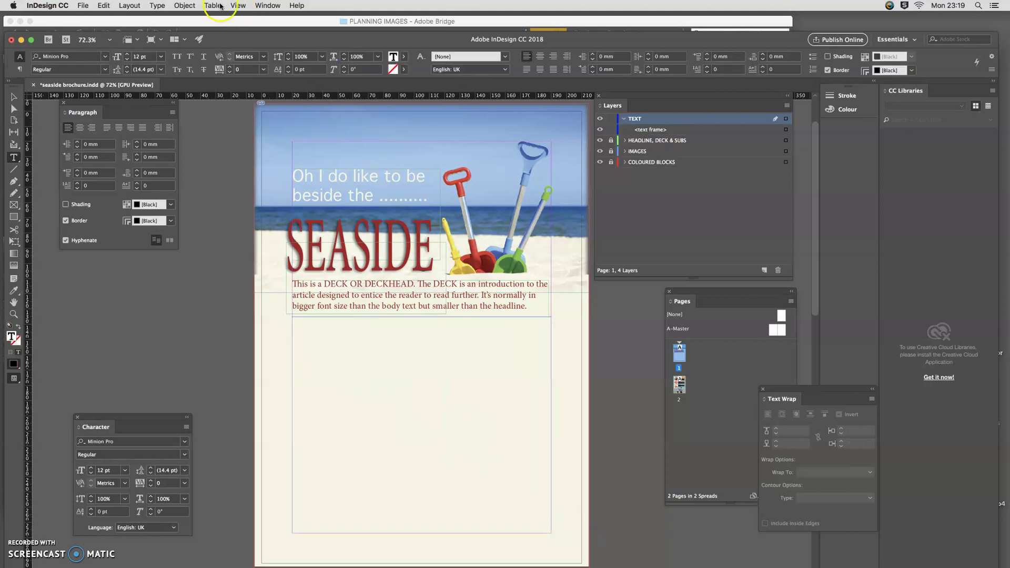
pyautogui.click(157, 5)
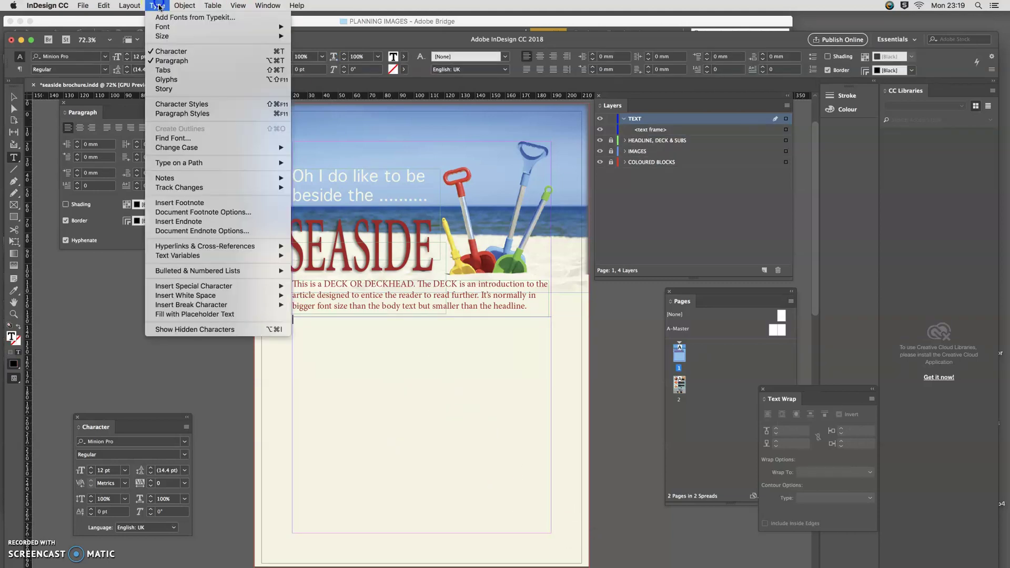
pyautogui.click(188, 315)
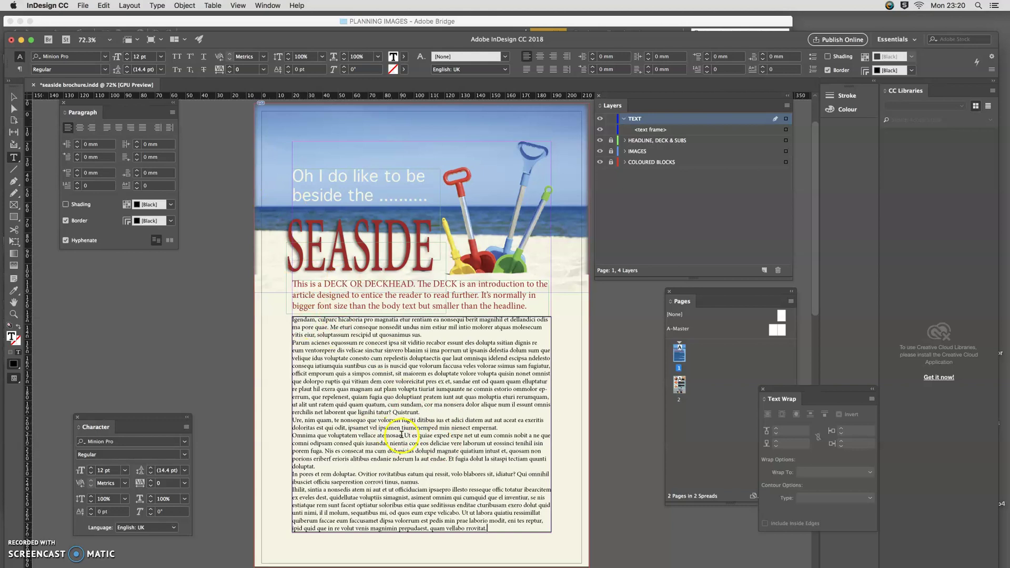
# Select the body text frame and turn off its paragraph border.
pyautogui.click(14, 97)
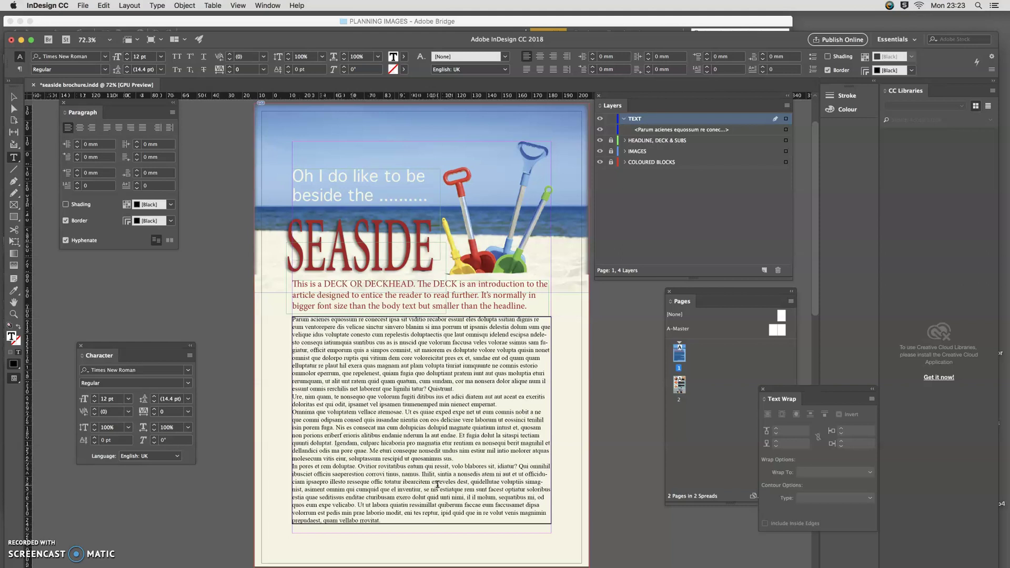
pyautogui.click(471, 514)
pyautogui.click(14, 97)
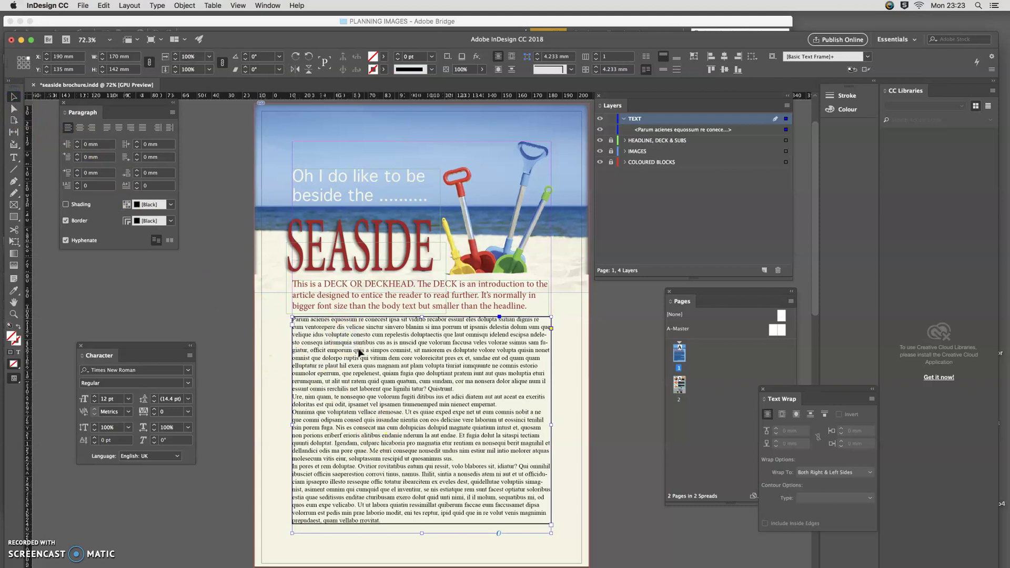
pyautogui.click(551, 541)
pyautogui.click(520, 503)
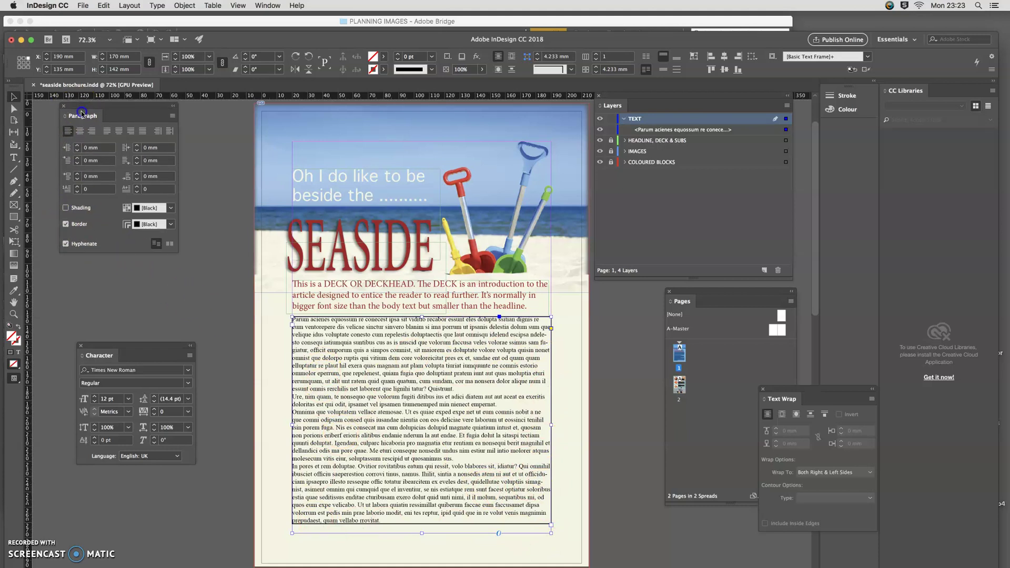
pyautogui.moveTo(68, 102); pyautogui.dragTo(61, 112)
pyautogui.click(60, 230)
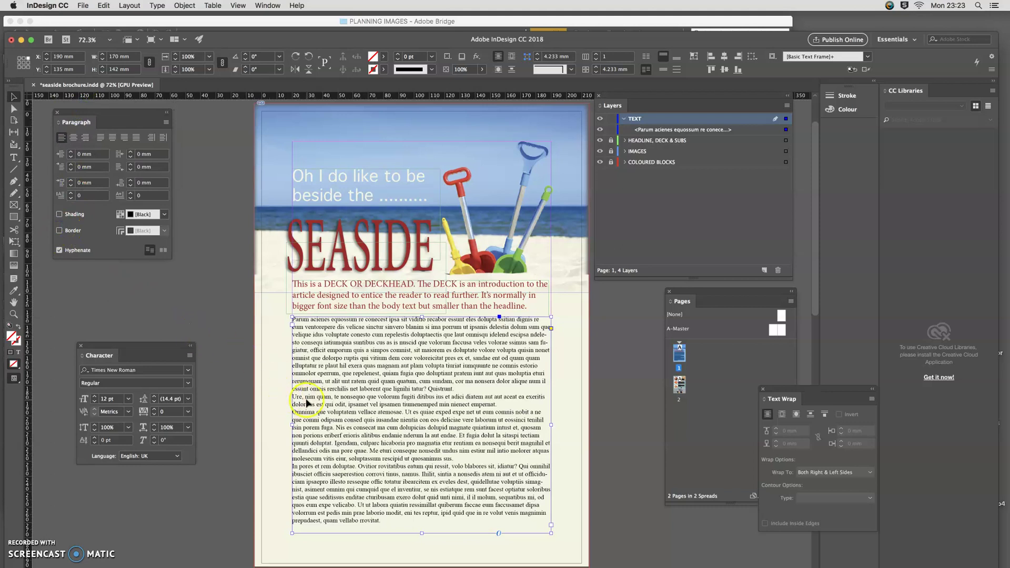
# Re-enable the paragraph border to view its stroke types in Paragraph Borders and Shading, cancel the dialog and turn the border off.
pyautogui.click(59, 230)
pyautogui.click(157, 235)
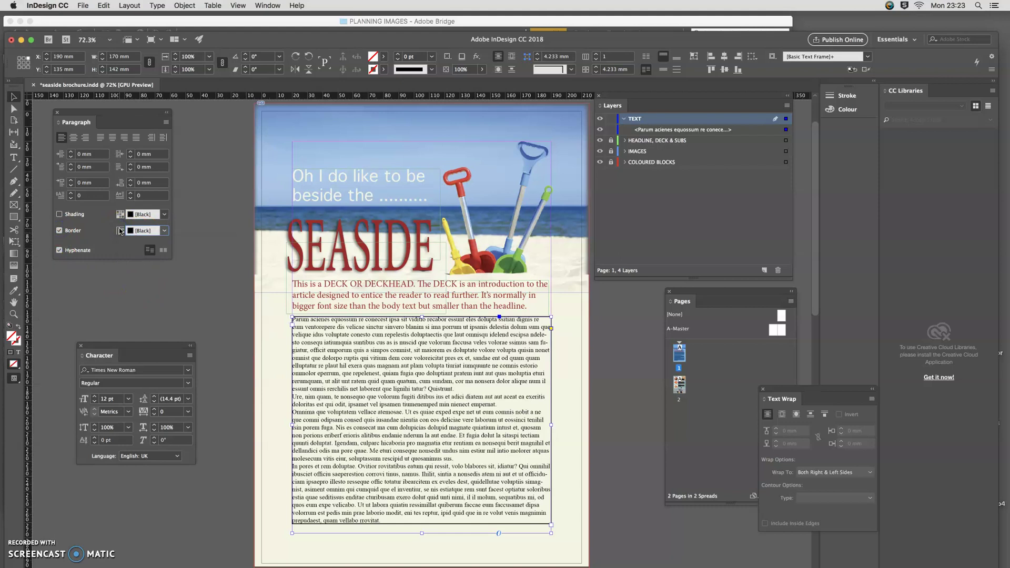
pyautogui.keyDown('alt'); pyautogui.click(120, 230); pyautogui.keyUp('alt')
pyautogui.moveTo(126, 225); pyautogui.dragTo(149, 132)
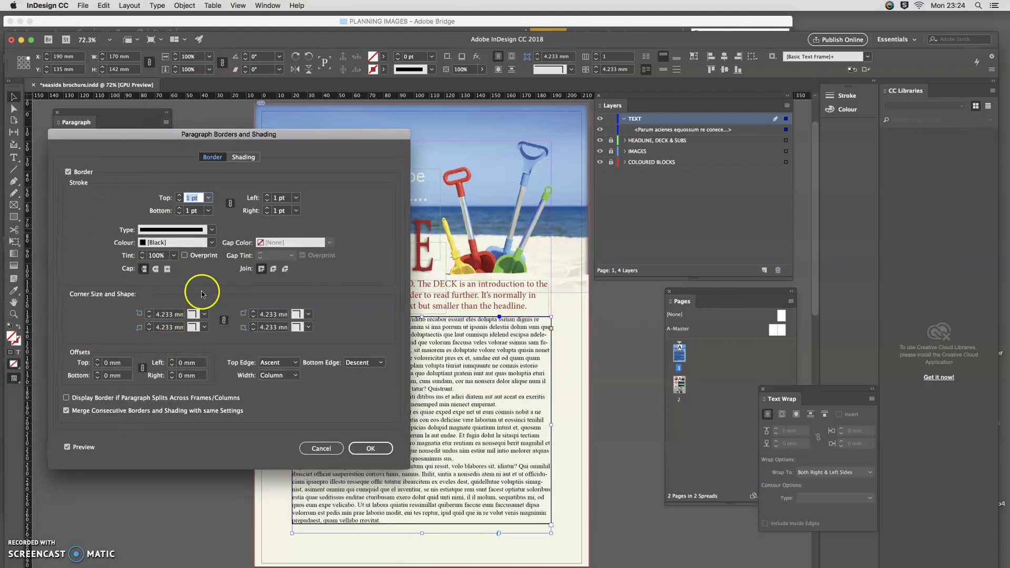
pyautogui.click(209, 230)
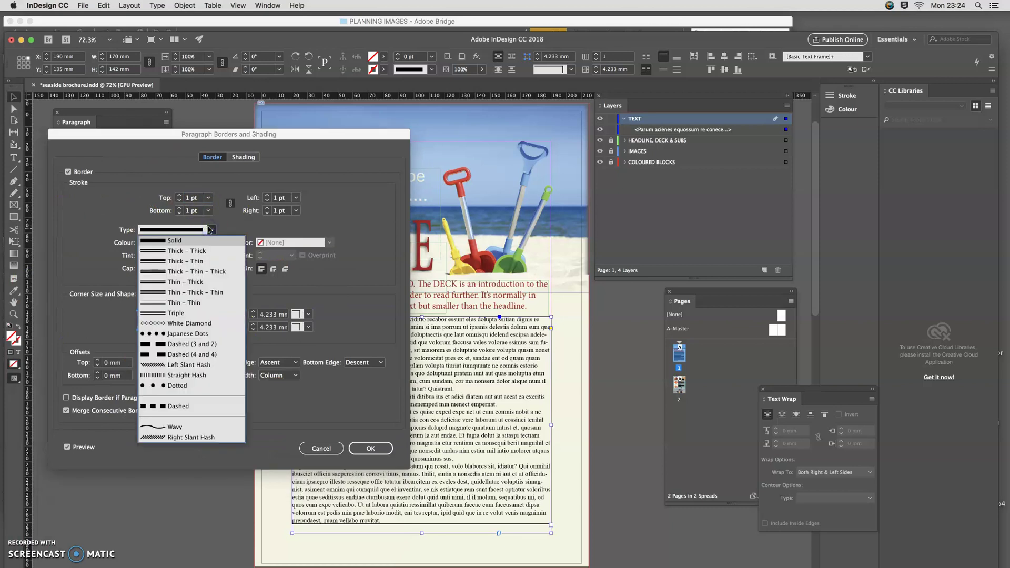
pyautogui.click(321, 449)
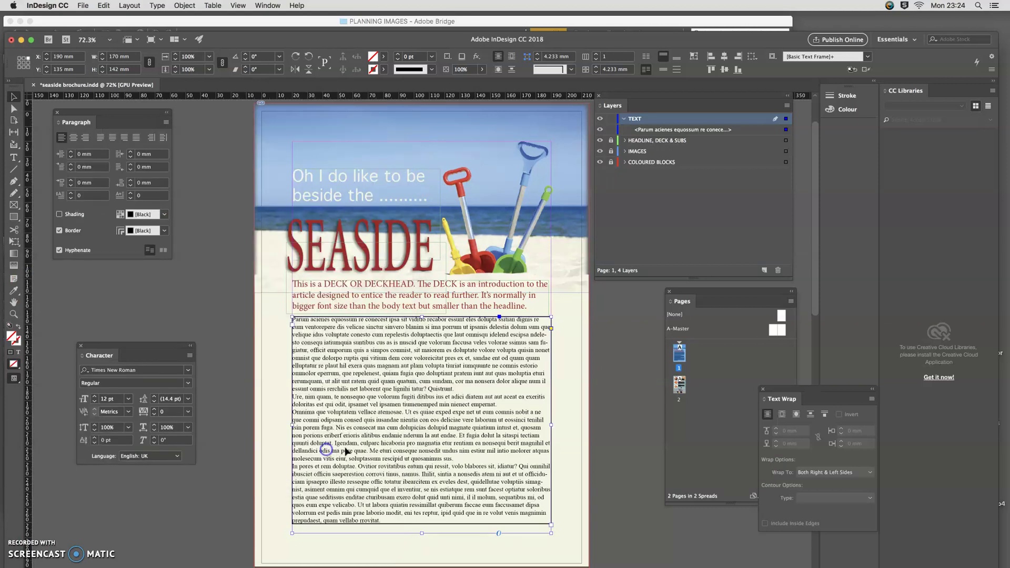
pyautogui.click(60, 230)
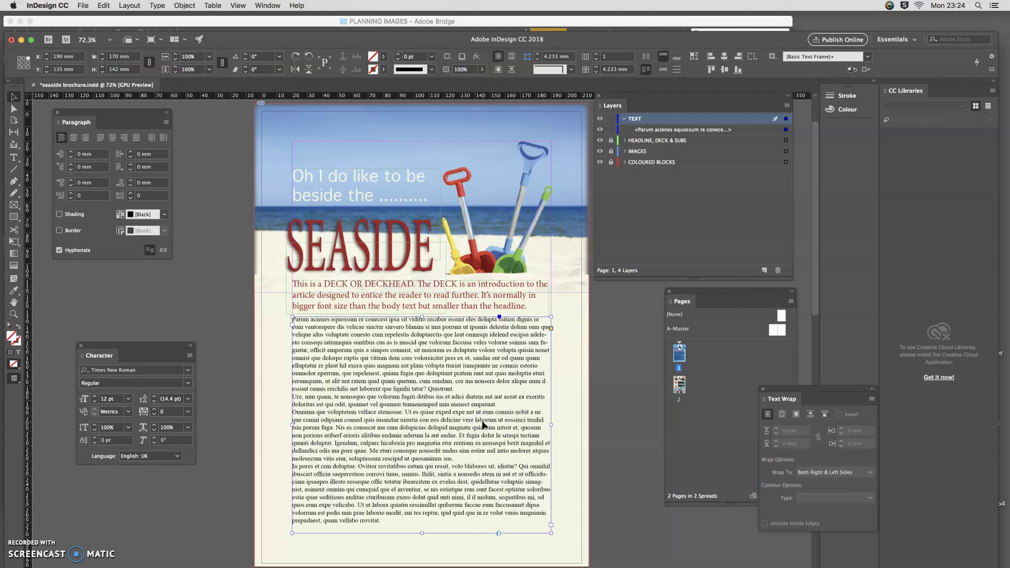
# Split the body text frame into two columns after trying a three-column layout.
pyautogui.click(390, 361)
pyautogui.moveTo(630, 97); pyautogui.dragTo(675, 110)
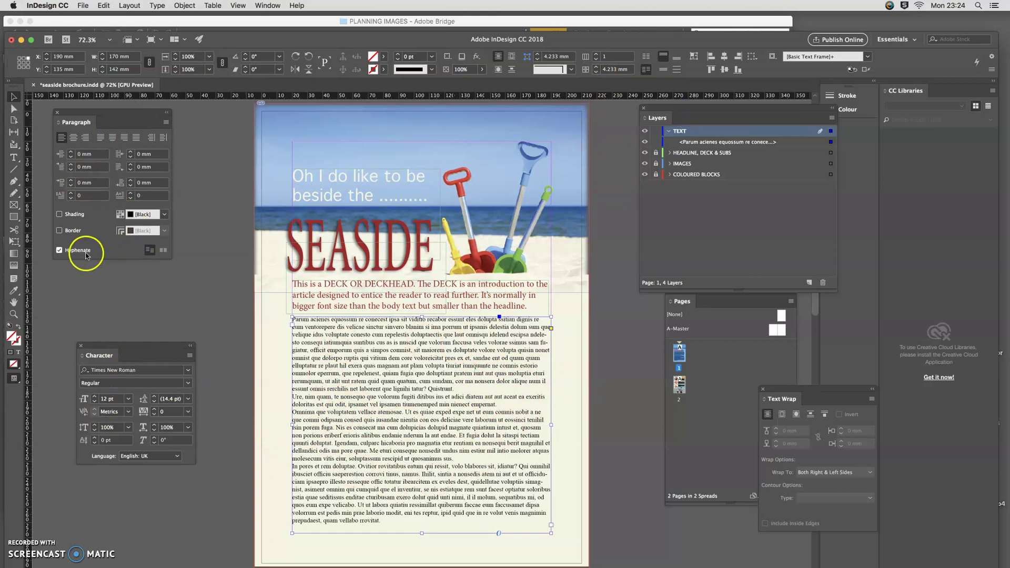
pyautogui.click(596, 55)
pyautogui.click(596, 55)
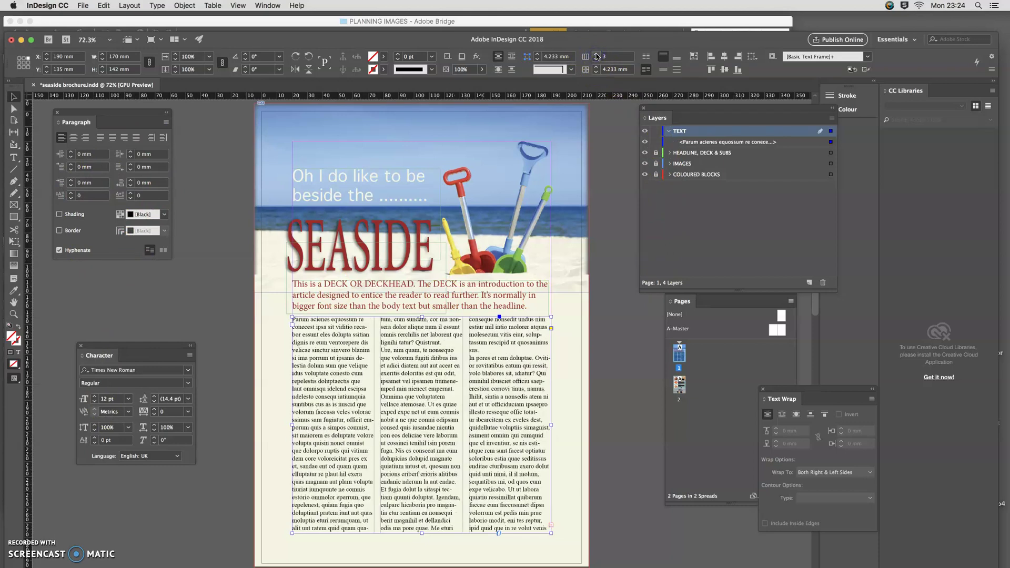
pyautogui.click(597, 59)
pyautogui.click(596, 60)
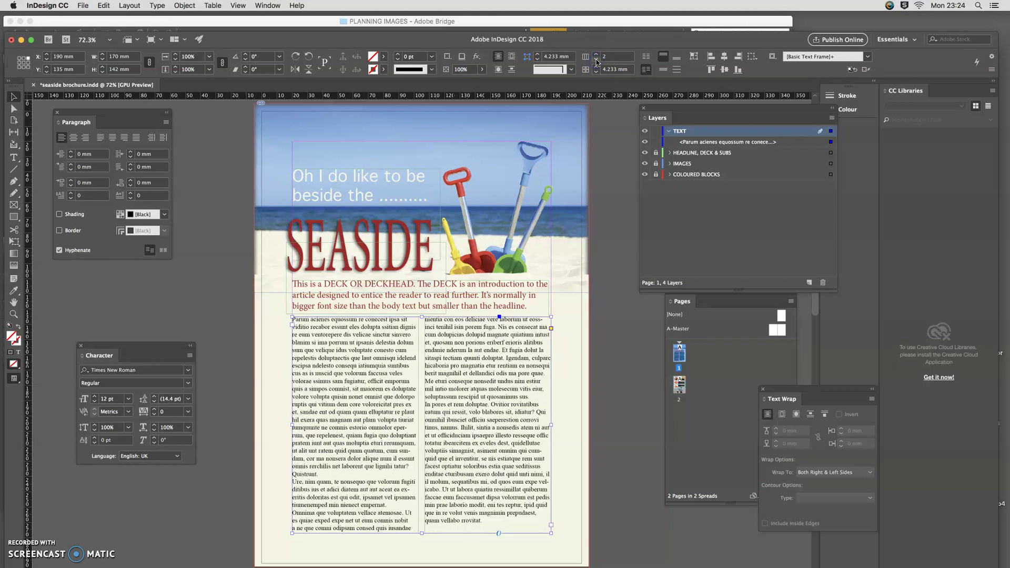
pyautogui.click(370, 358)
# Try a two-line drop cap on all paragraphs of the body text frame and undo it.
pyautogui.moveTo(112, 112); pyautogui.dragTo(138, 141)
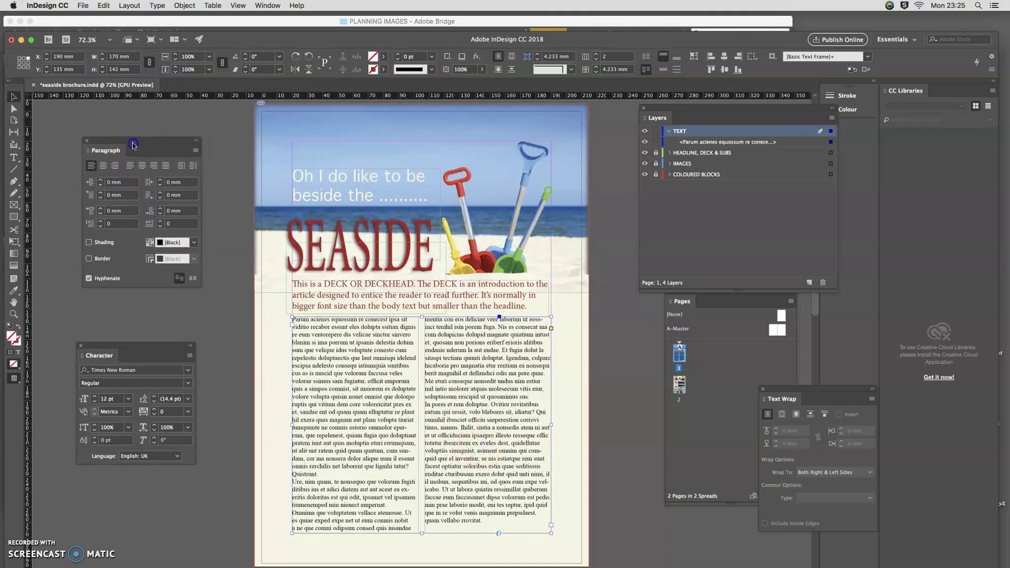
pyautogui.click(97, 223)
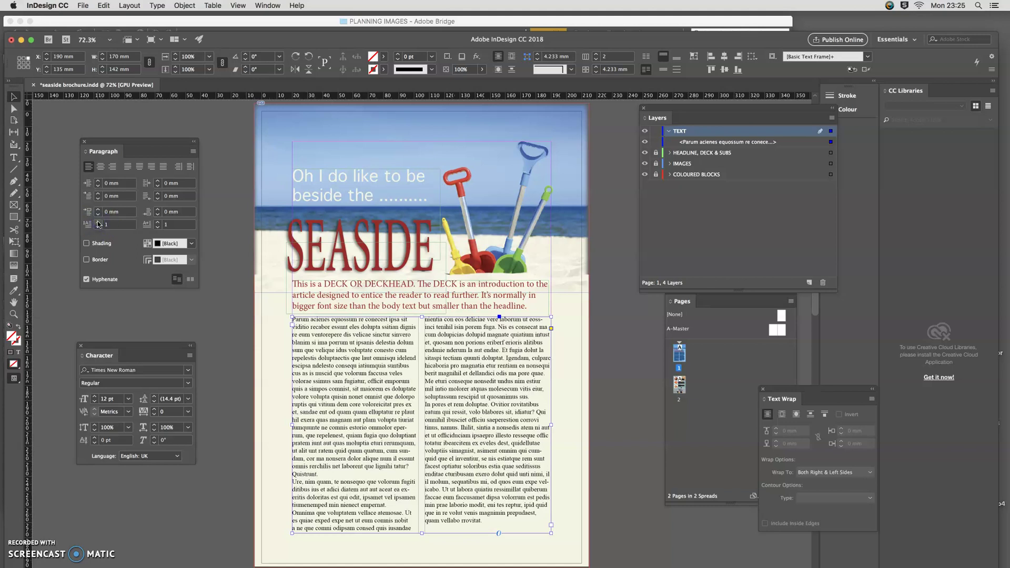
pyautogui.click(97, 222)
pyautogui.click(124, 252)
pyautogui.click(446, 416)
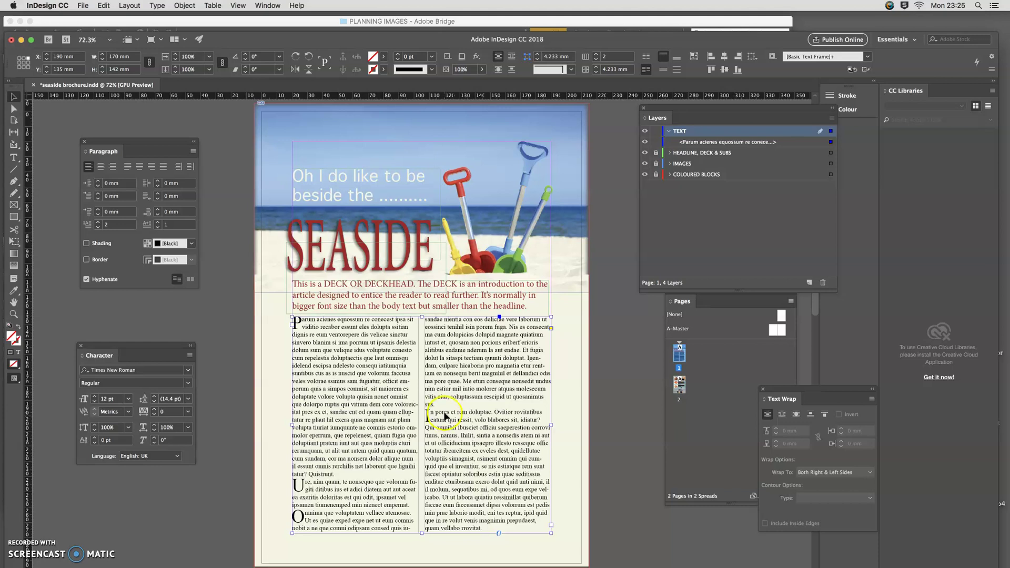
pyautogui.press('super+z')
# Add three-line drop caps to the first body paragraph and to the "In pores et rem" paragraph in the second column.
pyautogui.click(346, 360)
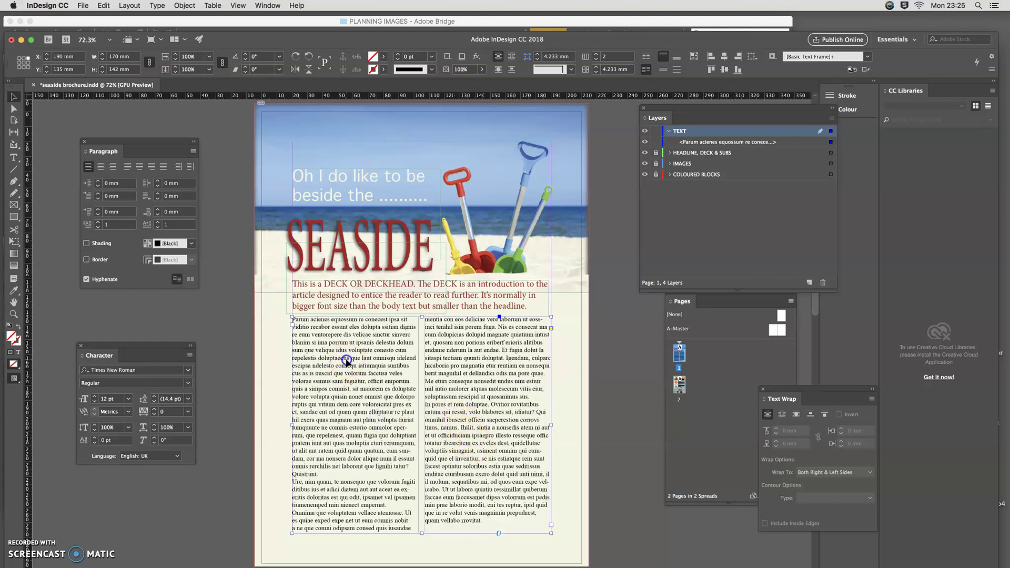
pyautogui.doubleClick(347, 362)
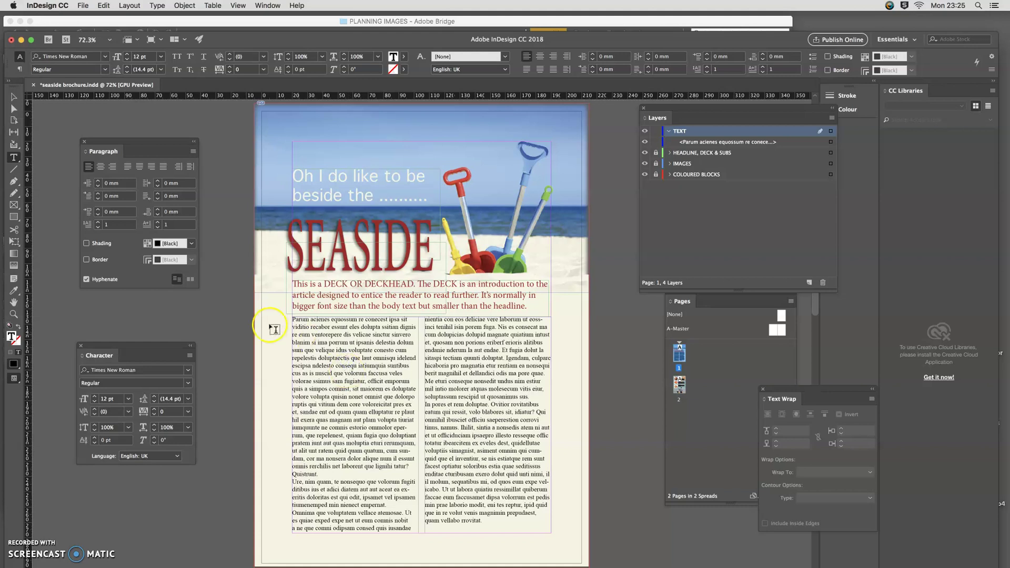
pyautogui.click(97, 221)
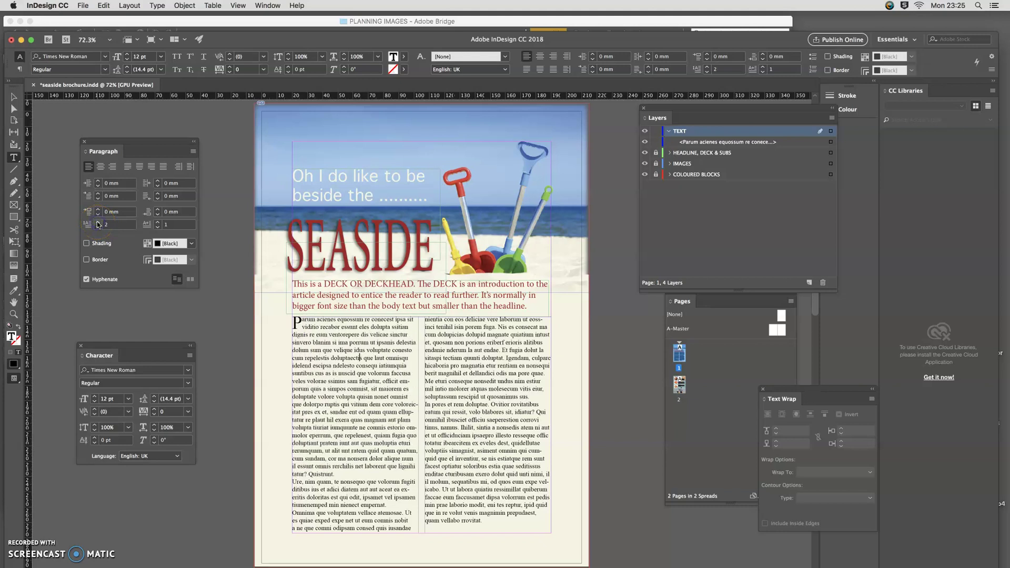
pyautogui.click(97, 222)
pyautogui.click(408, 429)
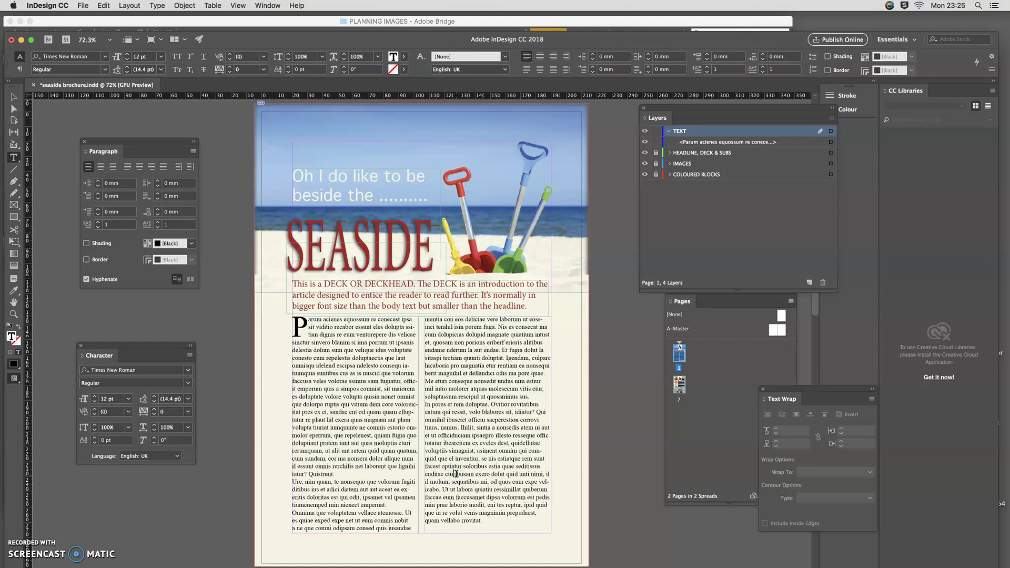
pyautogui.click(97, 222)
pyautogui.click(97, 222)
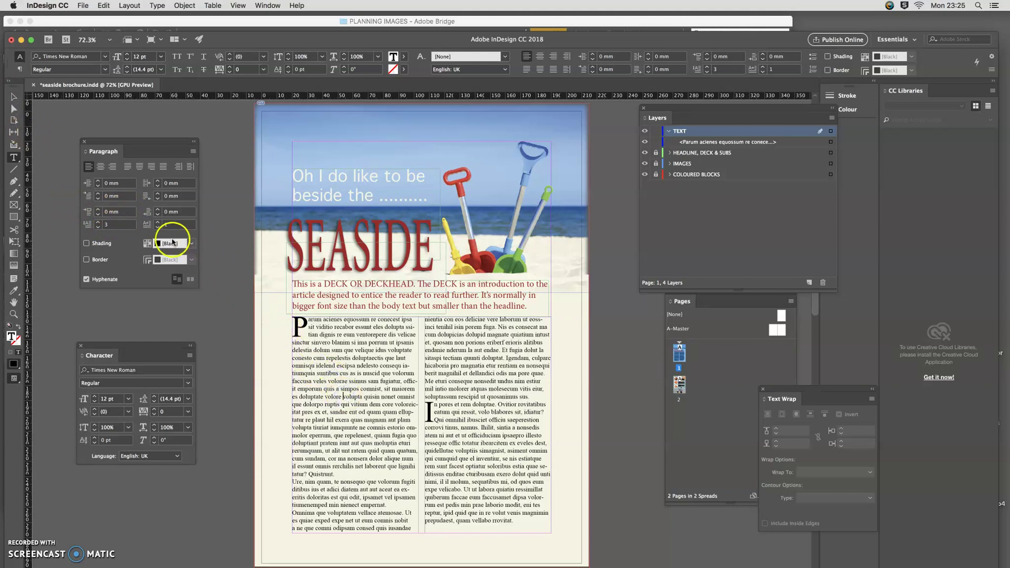
# Set 2 mm of space after the first body paragraph and after the paragraph preceding the second drop cap.
pyautogui.click(157, 215)
pyautogui.click(156, 209)
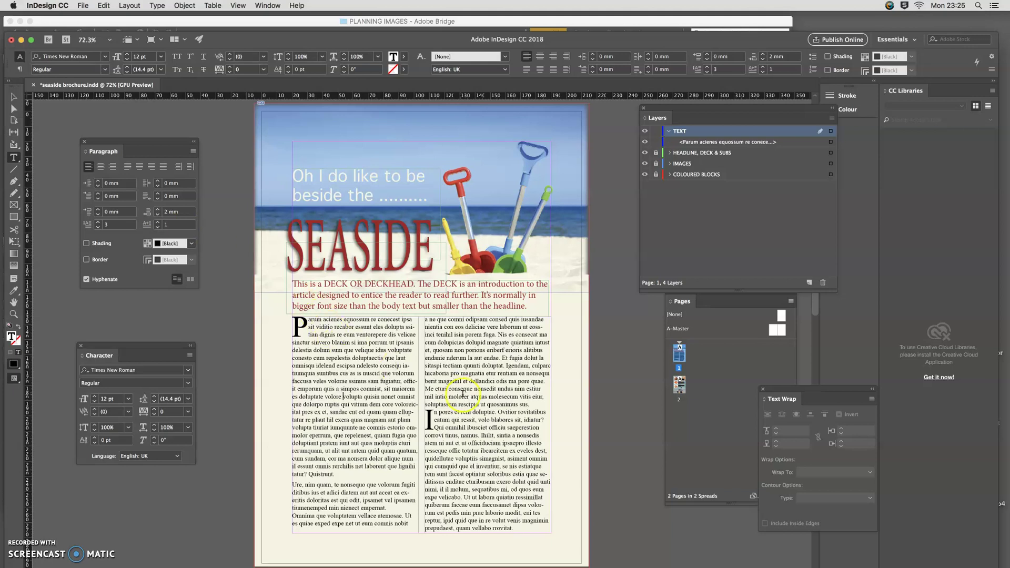
pyautogui.click(157, 209)
pyautogui.click(157, 209)
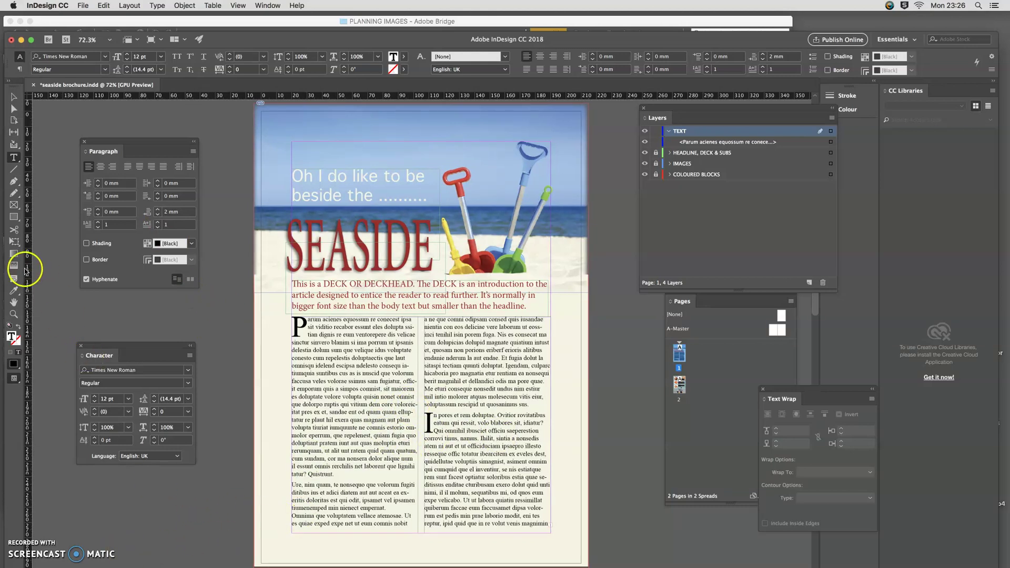
# Draw a red rectangle about 59 x 54 mm over the middle of the two text columns.
pyautogui.click(14, 217)
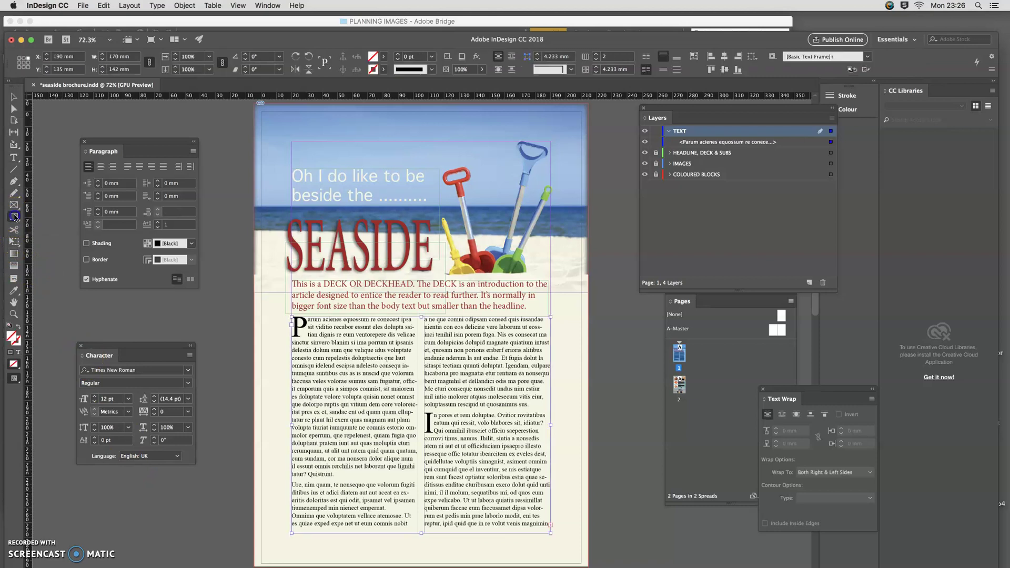
pyautogui.moveTo(379, 380); pyautogui.dragTo(469, 461)
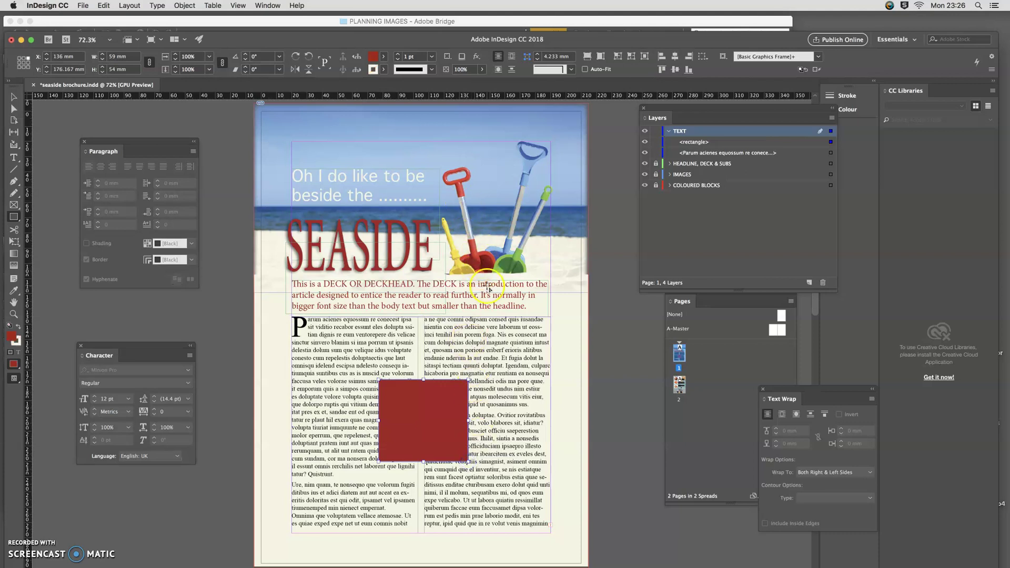
# Fill the rectangle over the text columns with the orange swatch R=237 G=83 B=51, matching page 2's sub-header highlights.
pyautogui.scroll(-12, 479, 305)
pyautogui.scroll(8, 475, 315)
pyautogui.scroll(3, 475, 317)
pyautogui.scroll(-15, 474, 317)
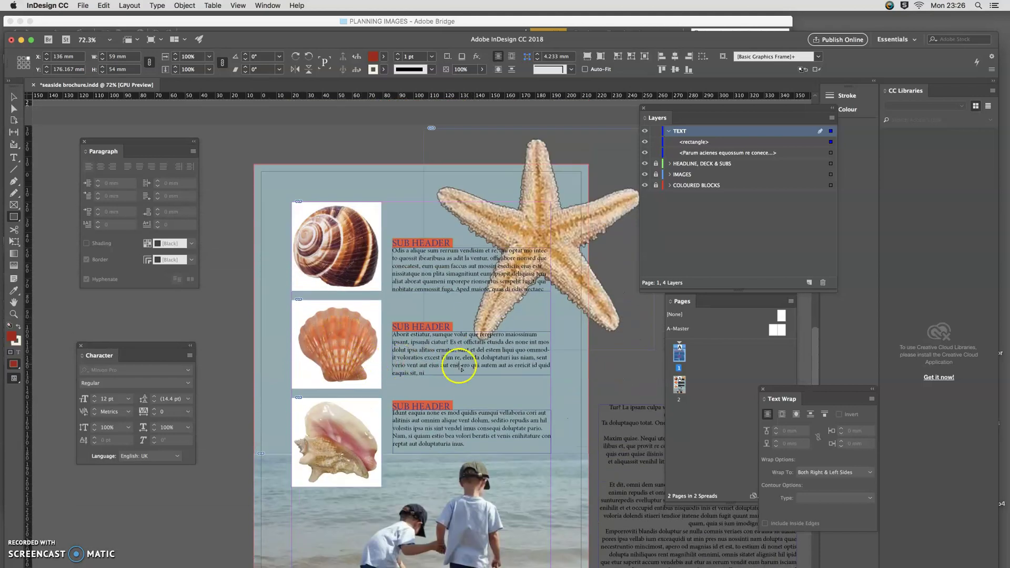
pyautogui.click(268, 6)
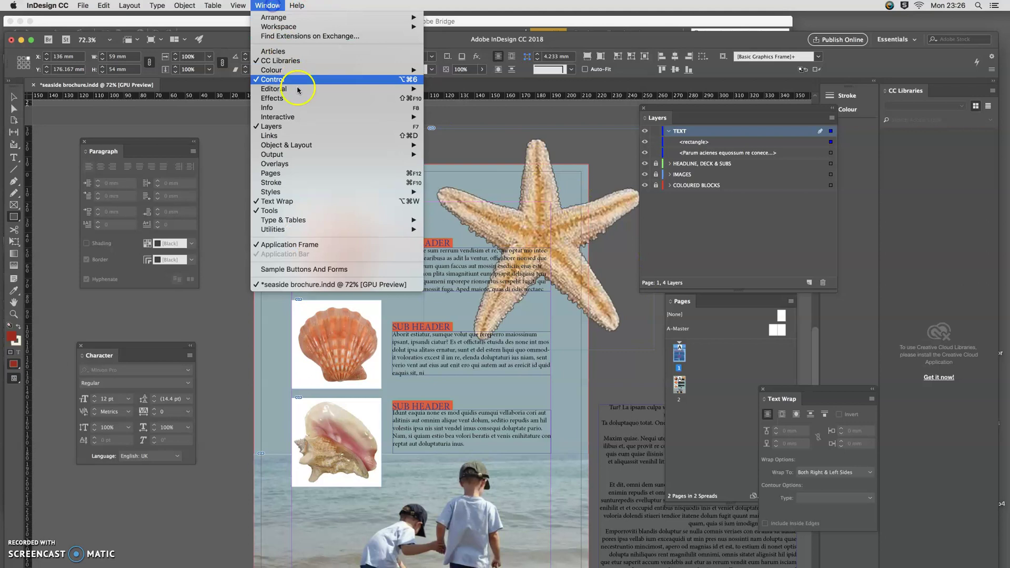
pyautogui.moveTo(304, 70)
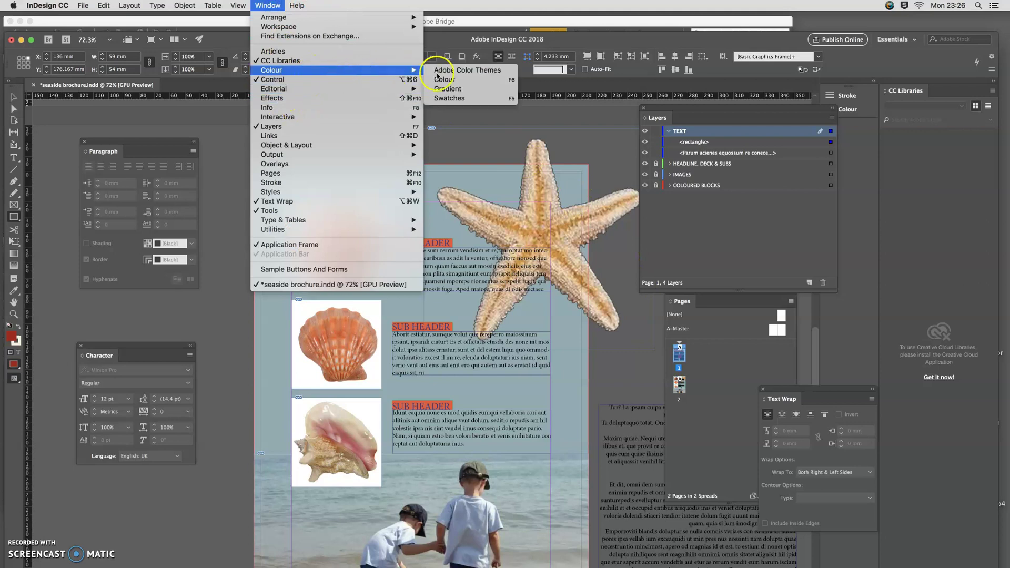
pyautogui.click(463, 104)
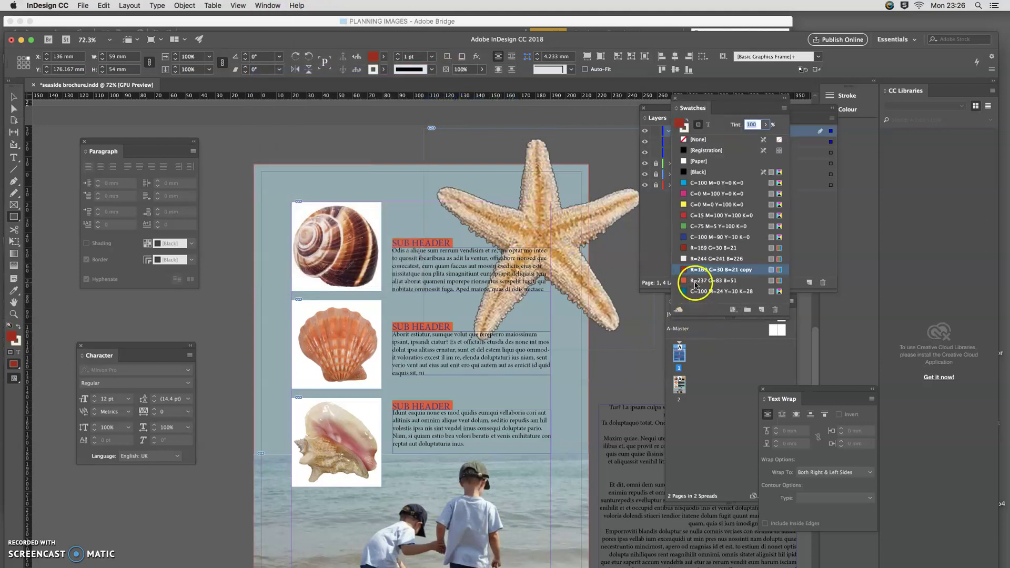
pyautogui.scroll(5, 386, 336)
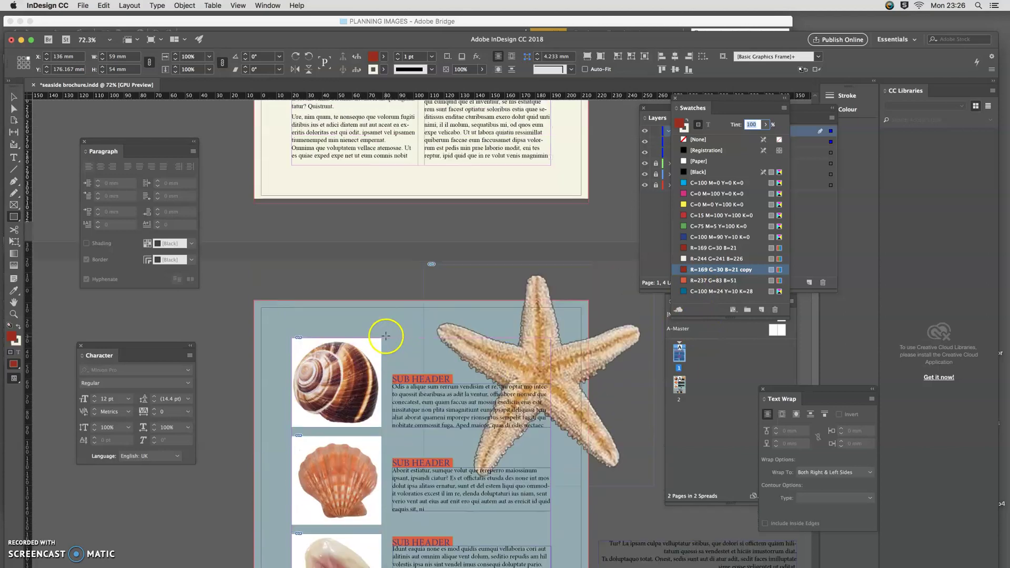
pyautogui.scroll(12, 386, 336)
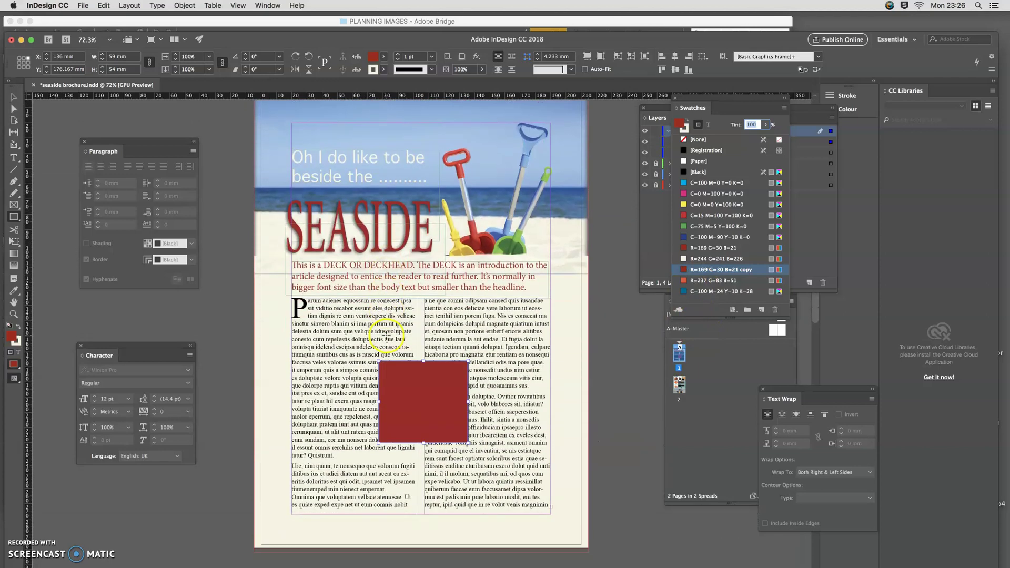
pyautogui.click(14, 97)
pyautogui.click(509, 371)
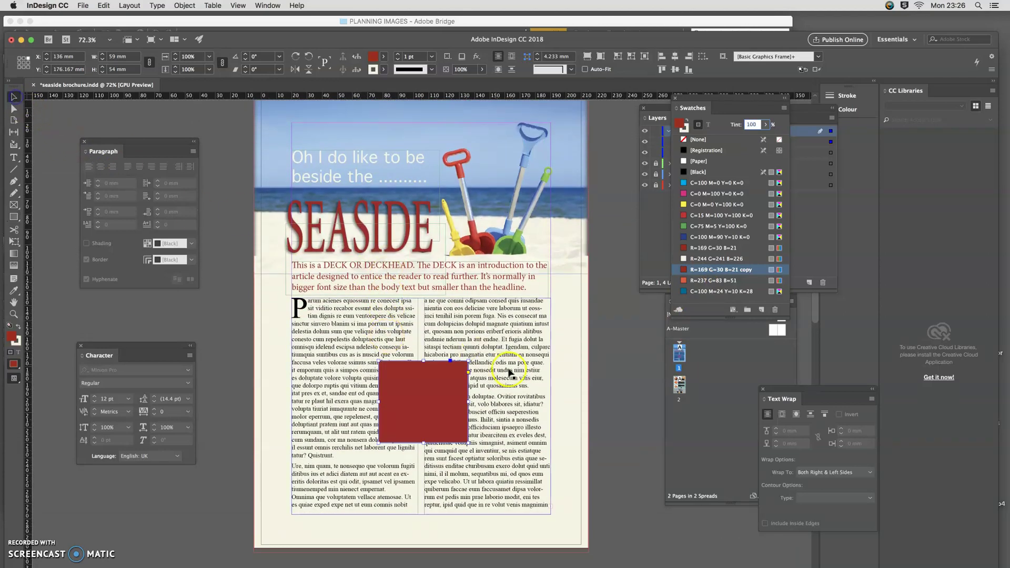
pyautogui.click(445, 389)
pyautogui.click(714, 281)
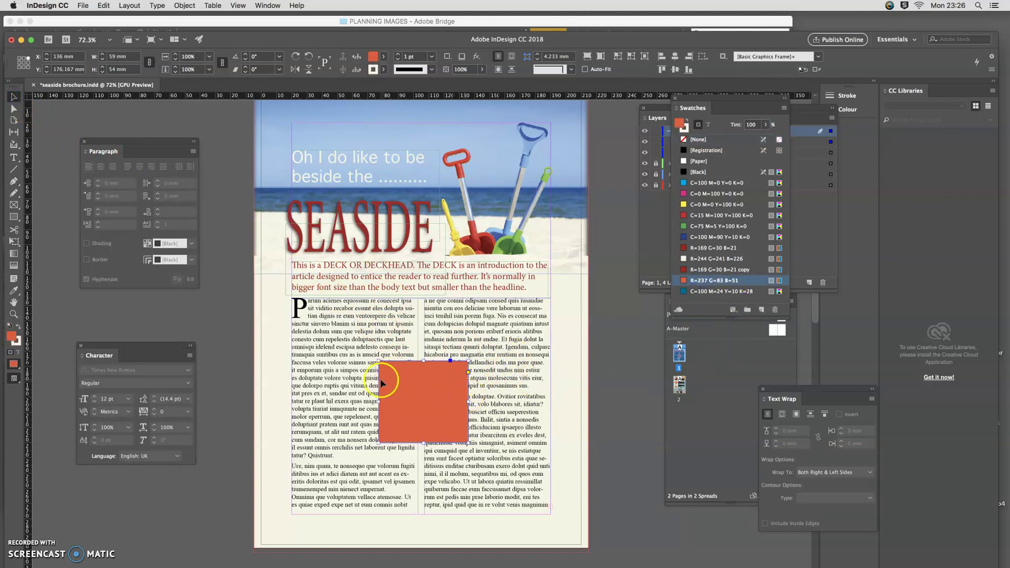
# Round all four corners of the orange rectangle to a radius of about 13 mm.
pyautogui.click(468, 373)
pyautogui.moveTo(468, 362); pyautogui.dragTo(448, 366)
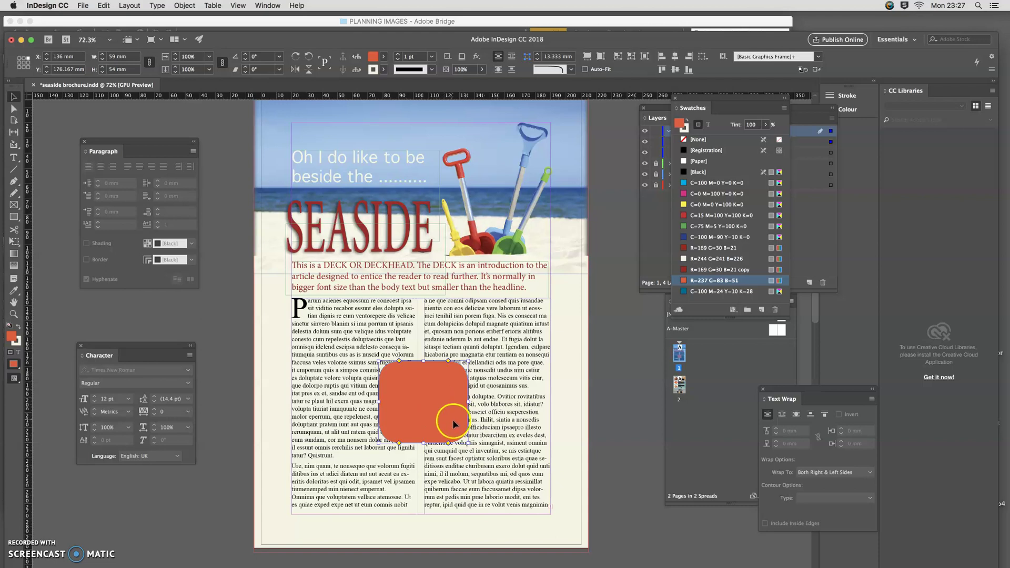
pyautogui.click(13, 541)
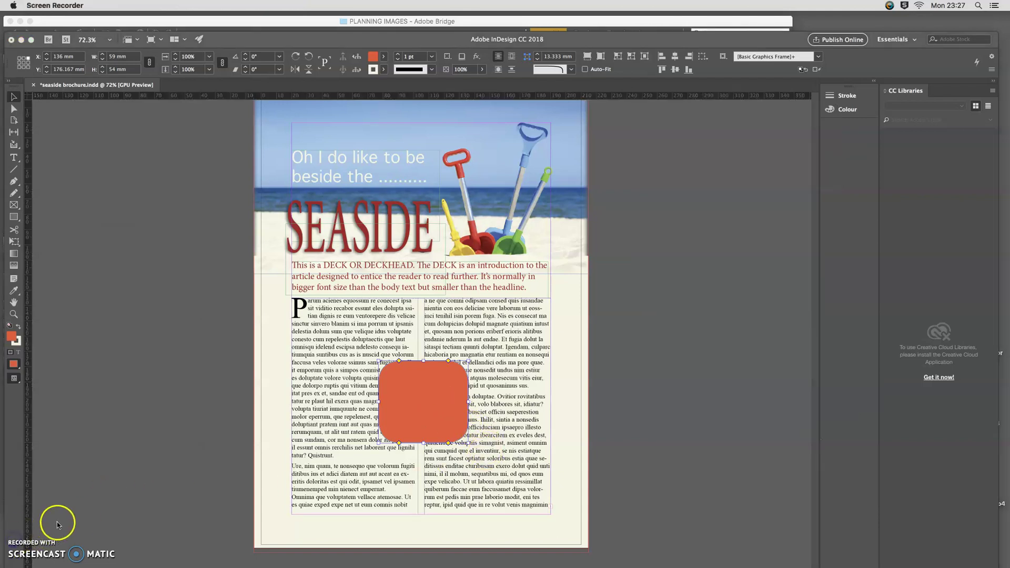
# Unlock the COLOURED BLOCKS layer, move the orange rounded rectangle onto it, and relock the layer.
pyautogui.click(411, 417)
pyautogui.click(427, 393)
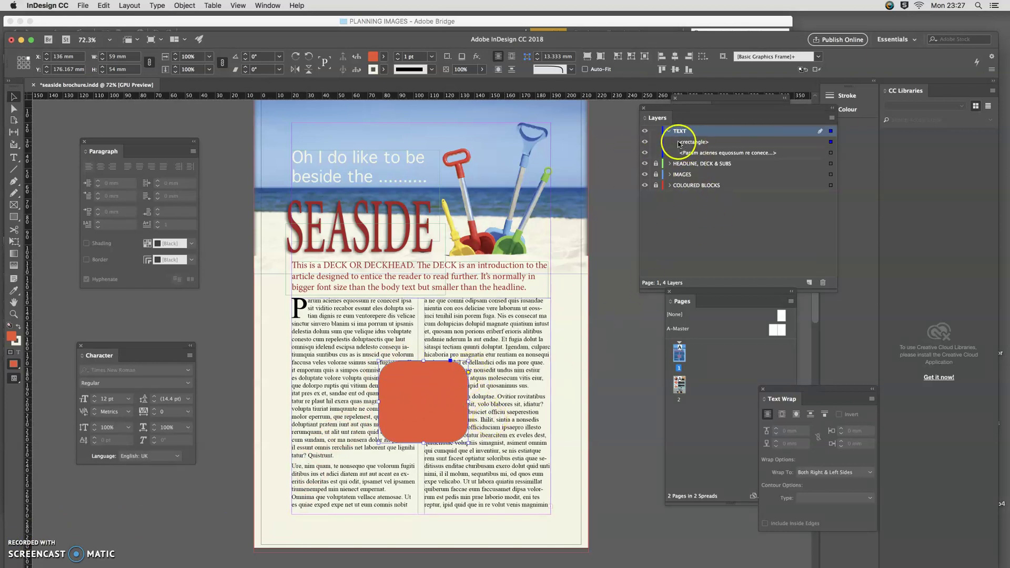
pyautogui.click(656, 186)
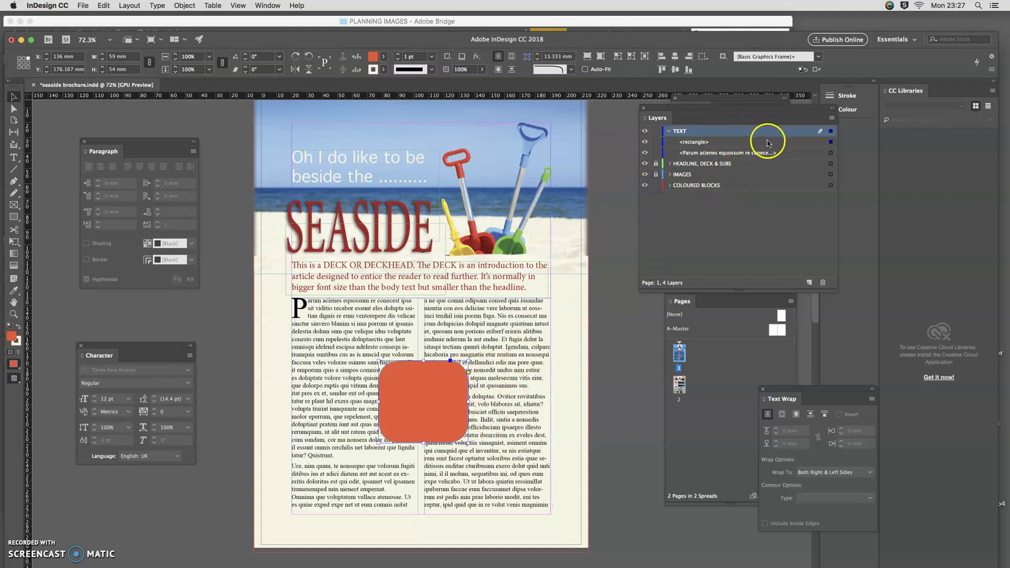
pyautogui.moveTo(830, 142); pyautogui.dragTo(832, 185)
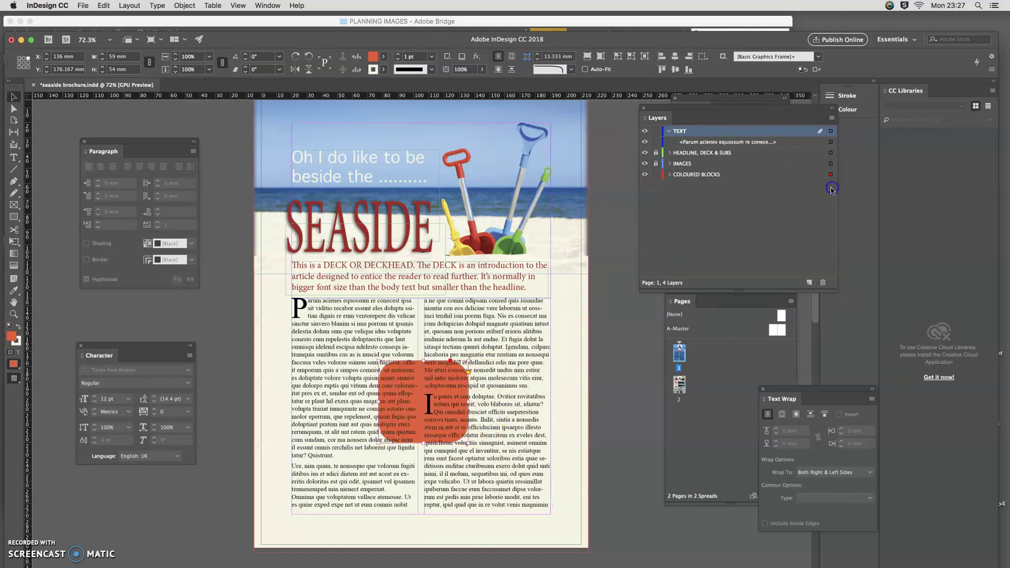
pyautogui.click(667, 131)
pyautogui.click(656, 164)
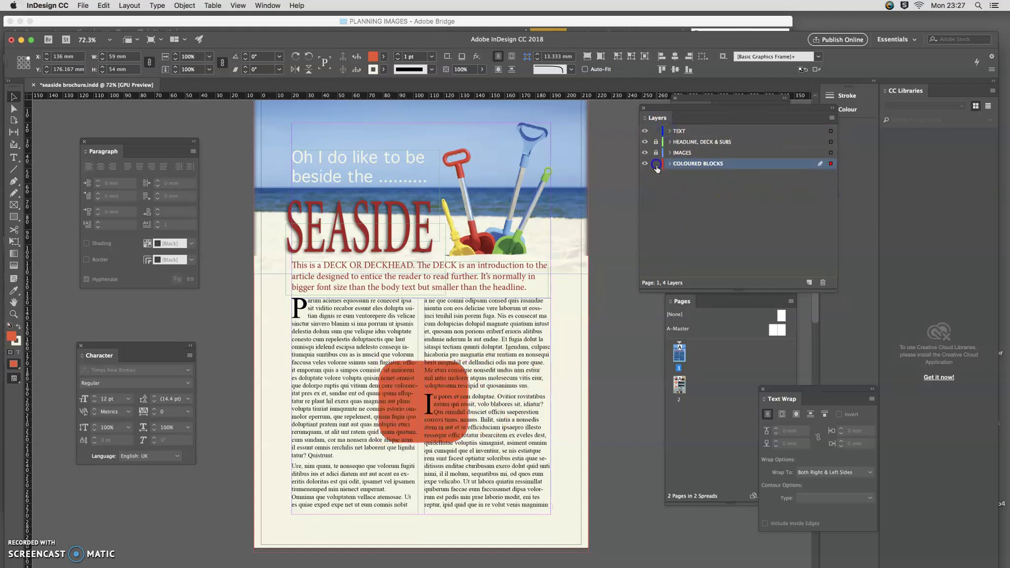
pyautogui.click(669, 131)
pyautogui.click(704, 135)
pyautogui.click(669, 131)
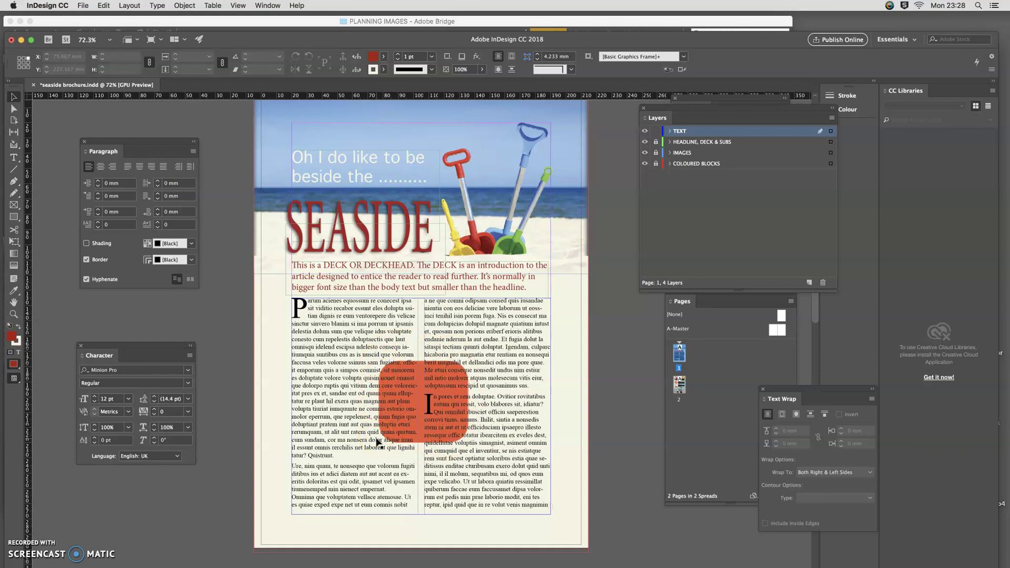
# Lock the TEXT layer, unlock COLOURED BLOCKS, and apply Wrap around object shape to the orange rounded rectangle.
pyautogui.click(656, 131)
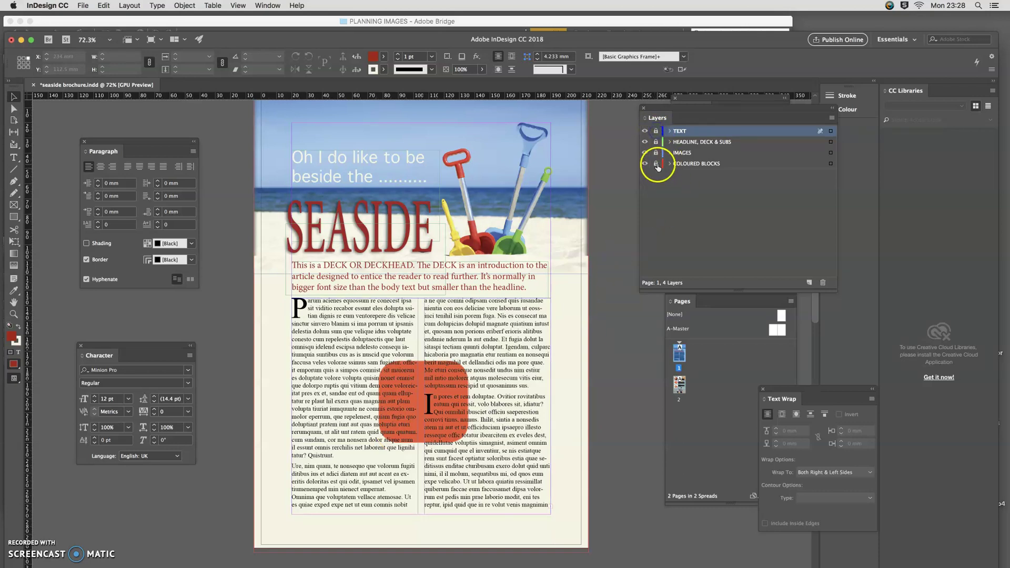
pyautogui.click(656, 164)
pyautogui.click(695, 164)
pyautogui.click(669, 164)
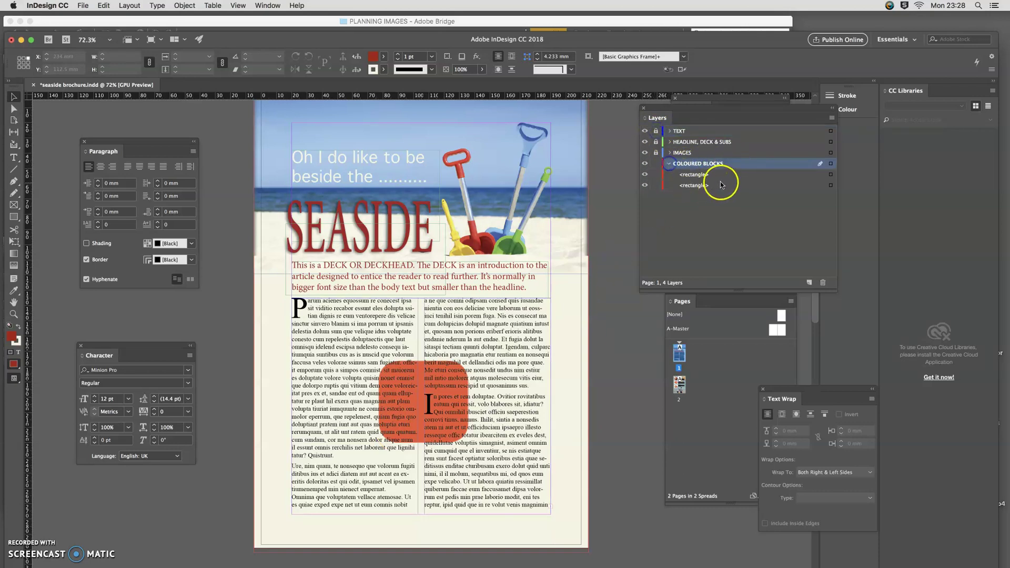
pyautogui.click(721, 184)
pyautogui.click(829, 186)
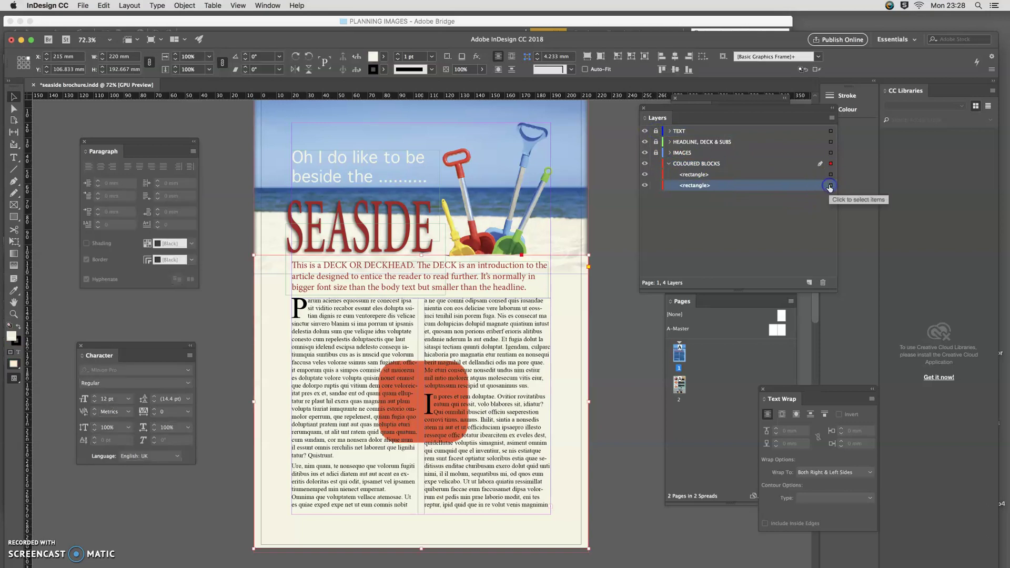
pyautogui.click(830, 175)
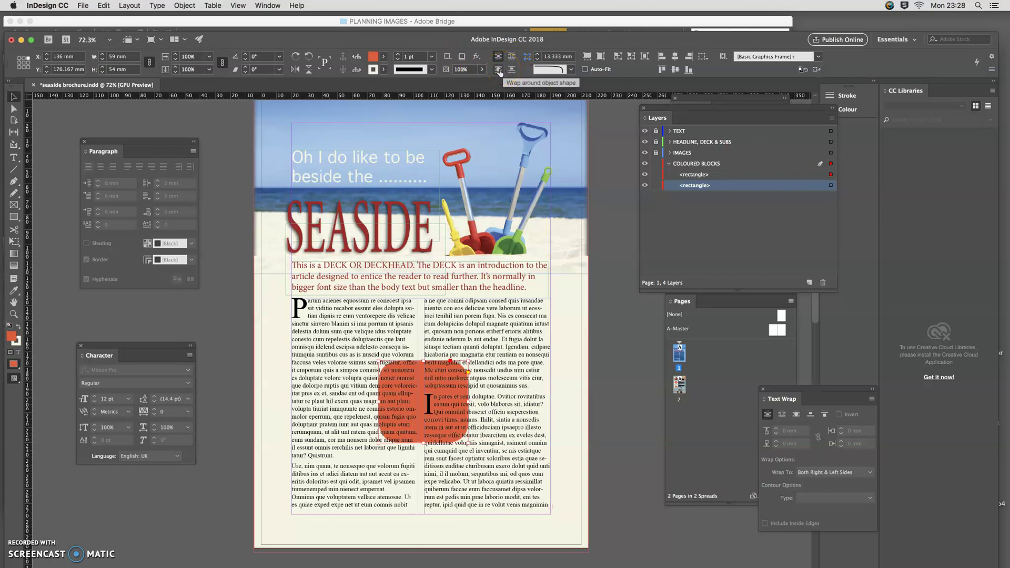
pyautogui.click(499, 72)
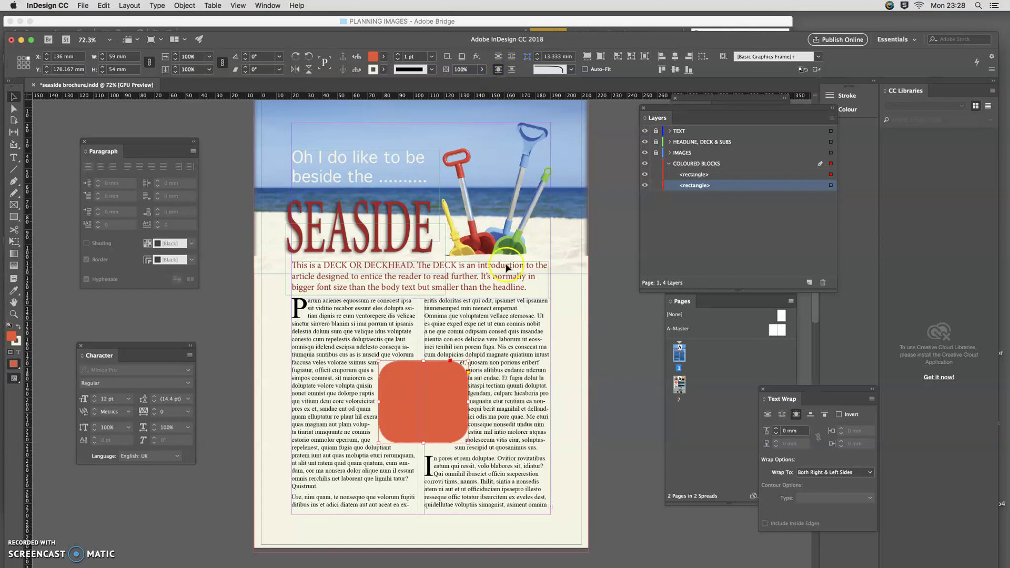
pyautogui.click(375, 376)
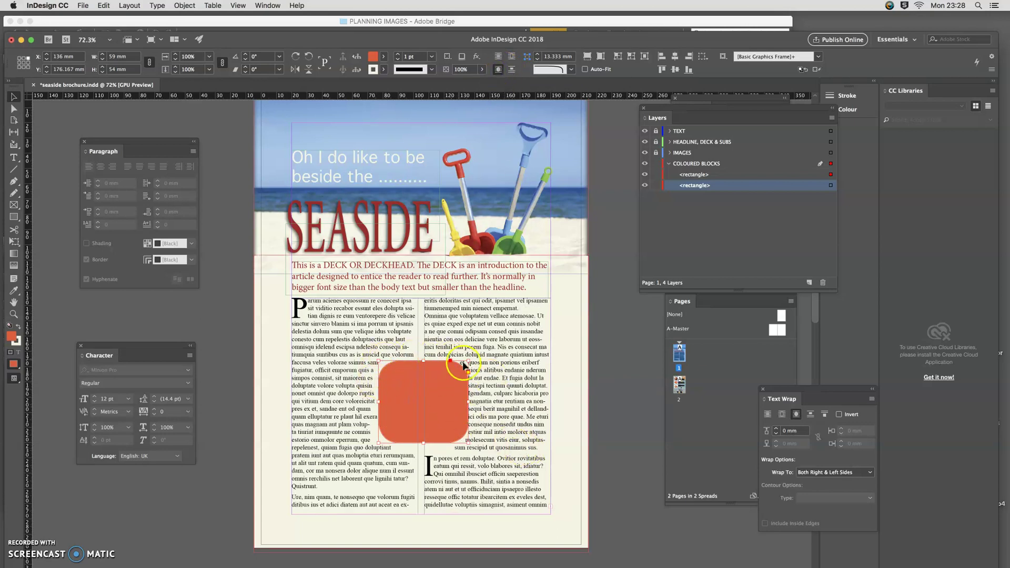
# Set the orange rectangle's text wrap offset to 3 mm, wrapping to both right and left sides.
pyautogui.moveTo(783, 392); pyautogui.dragTo(541, 284)
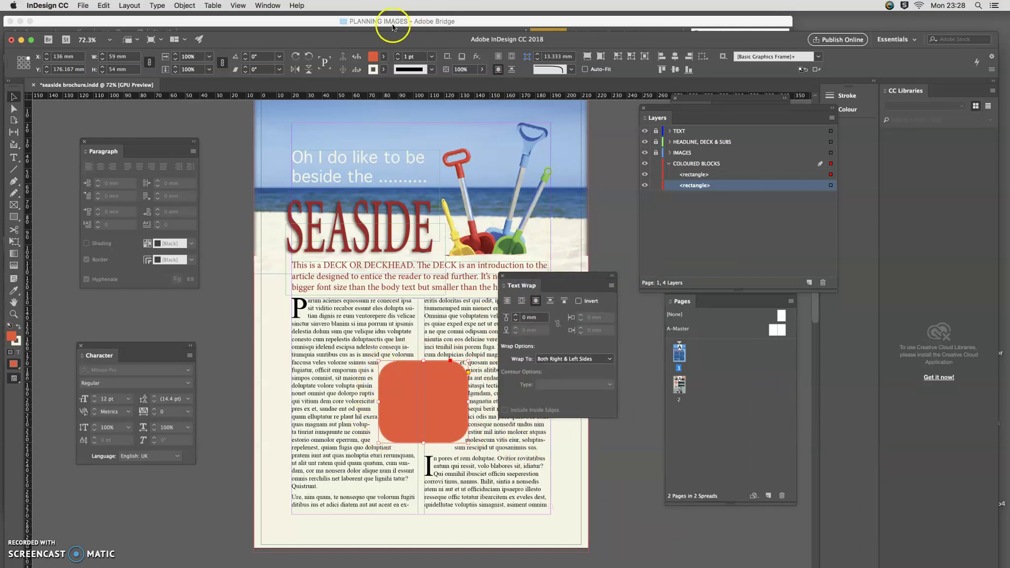
pyautogui.click(267, 5)
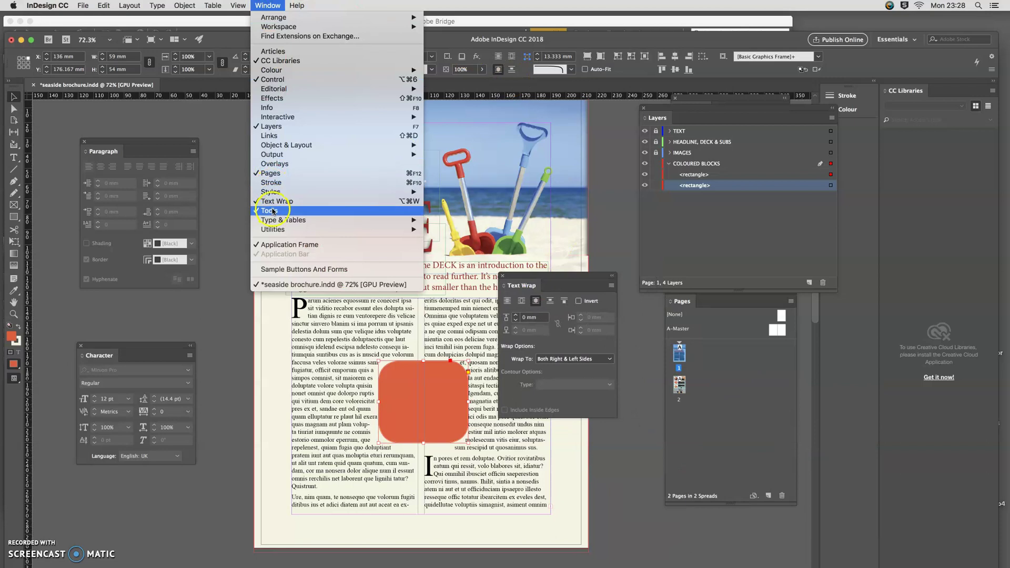
pyautogui.click(571, 278)
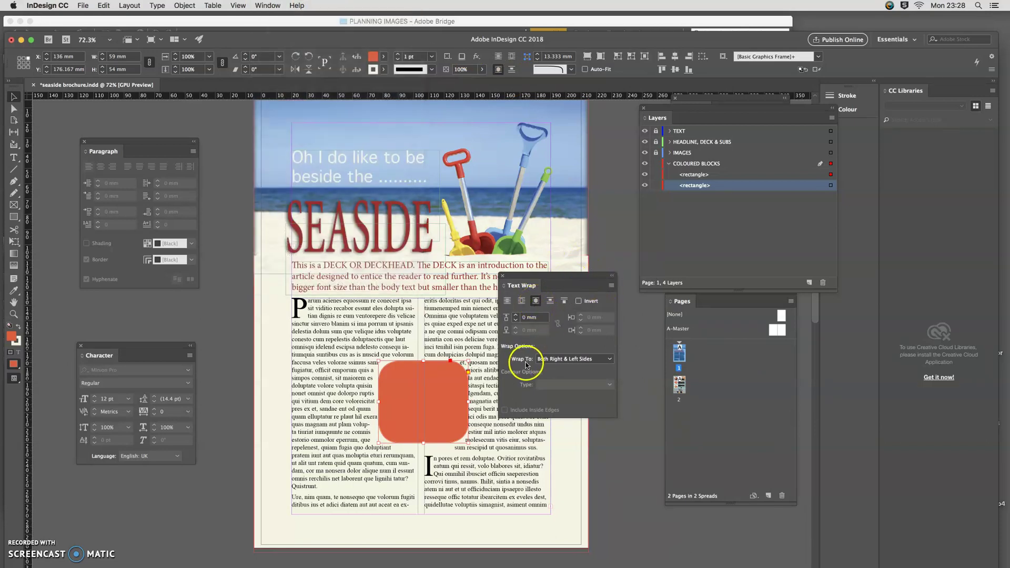
pyautogui.click(515, 316)
pyautogui.click(516, 316)
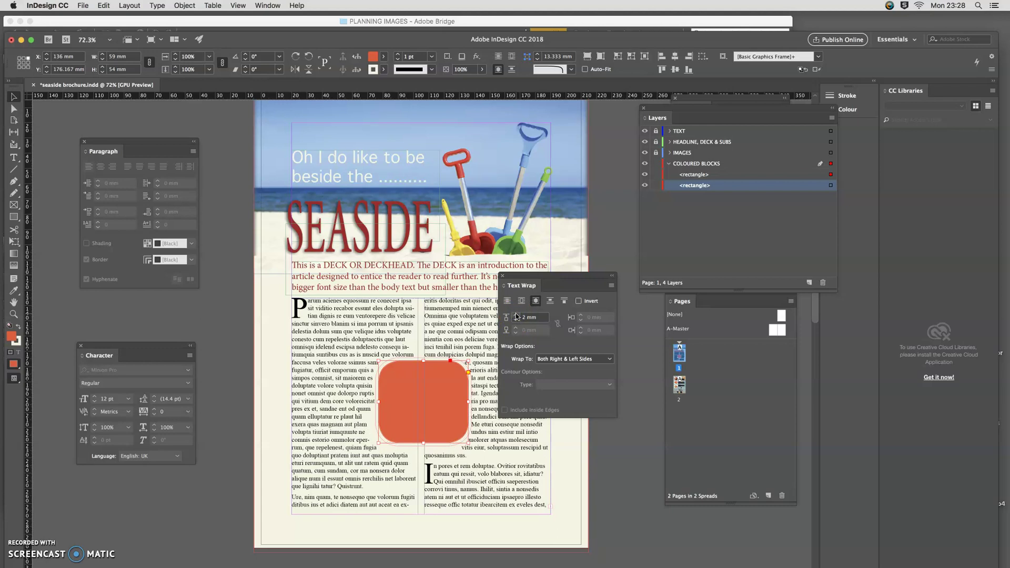
pyautogui.click(515, 314)
pyautogui.click(515, 320)
pyautogui.click(515, 314)
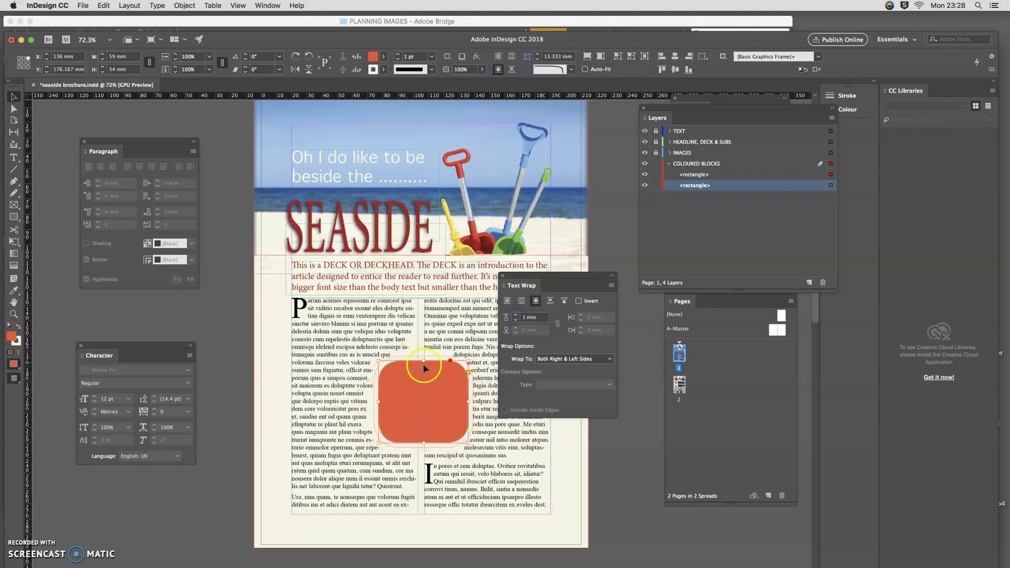
pyautogui.moveTo(550, 275); pyautogui.dragTo(578, 315)
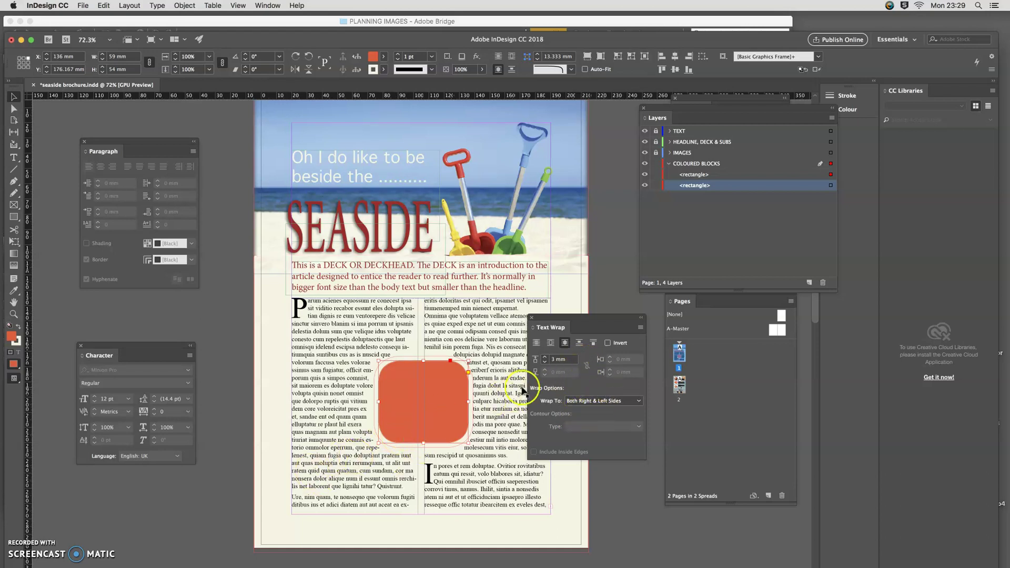
pyautogui.moveTo(576, 316); pyautogui.dragTo(605, 322)
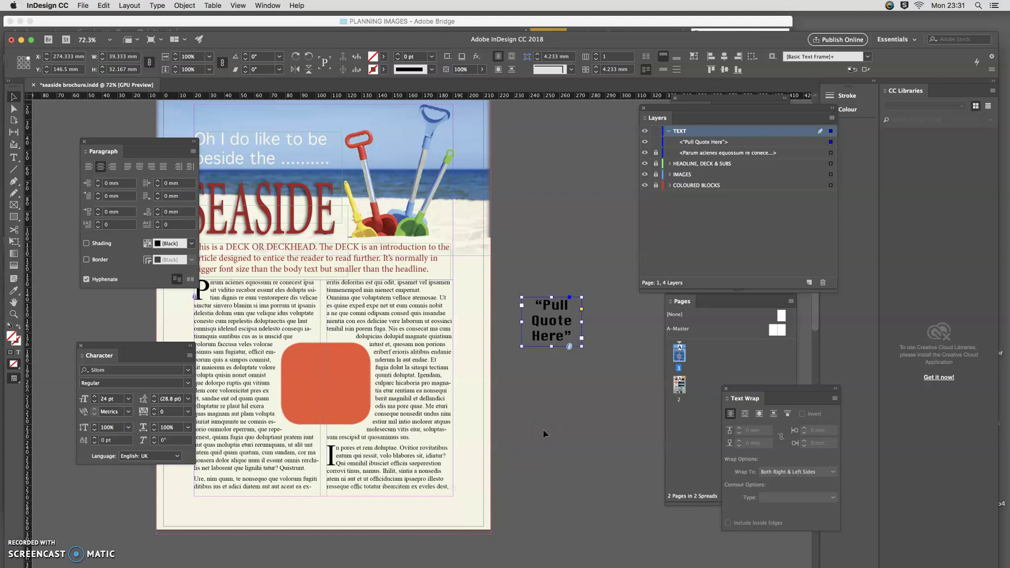
# Move the "Pull Quote Here" text frame lower on the pasteboard and widen it to about 61 mm.
pyautogui.scroll(-5, 552, 417)
pyautogui.scroll(6, 555, 349)
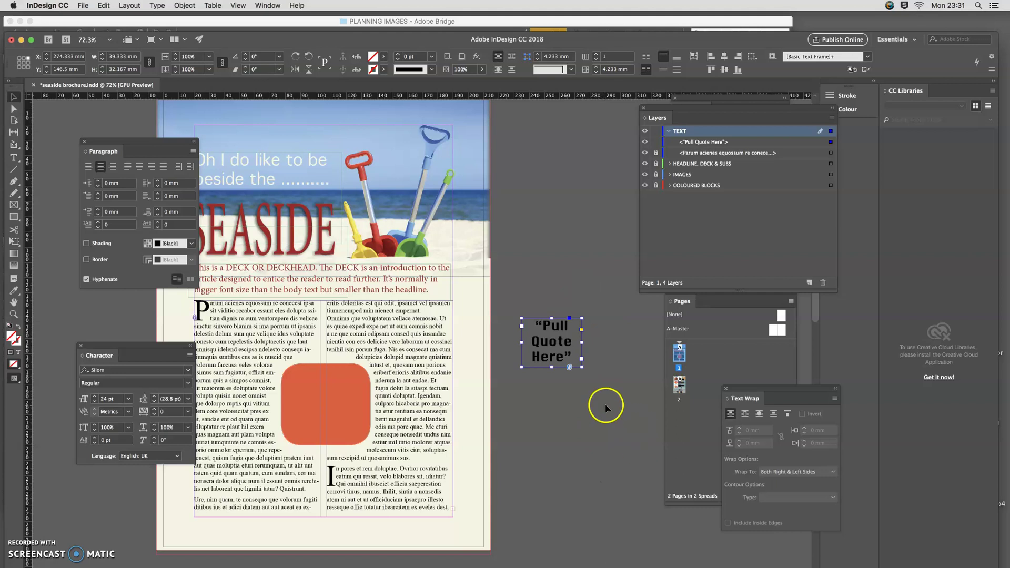
pyautogui.moveTo(569, 338); pyautogui.dragTo(581, 343)
pyautogui.click(545, 260)
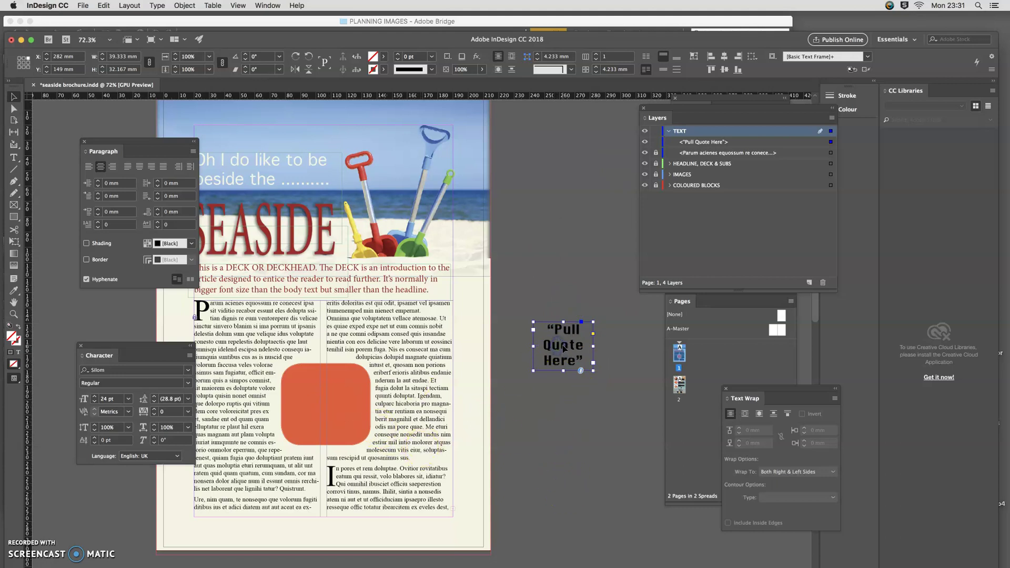
pyautogui.moveTo(564, 347); pyautogui.dragTo(468, 419)
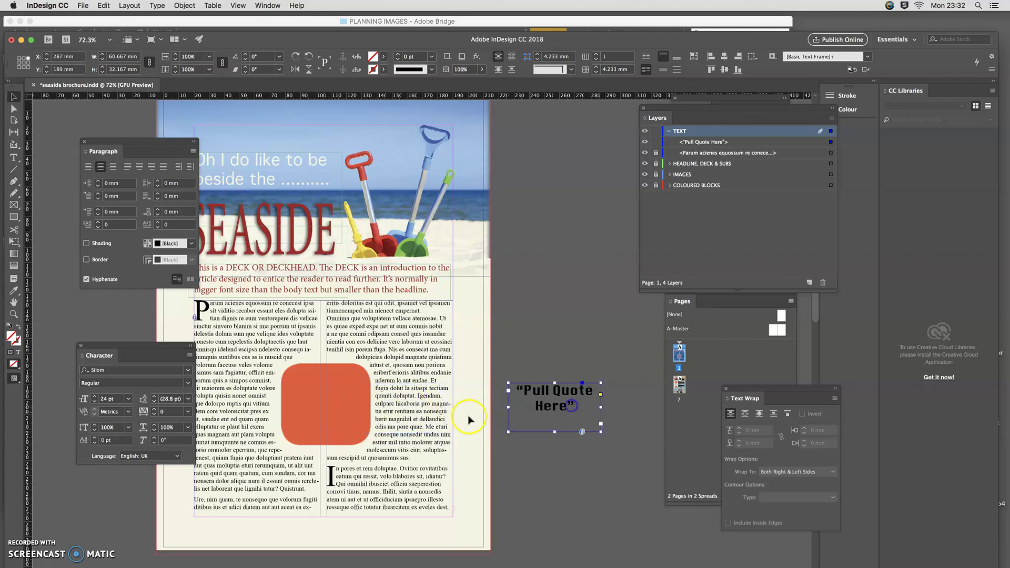
# Try to place the "Pull Quote Here" text frame over the orange rounded box and undo the move.
pyautogui.click(353, 409)
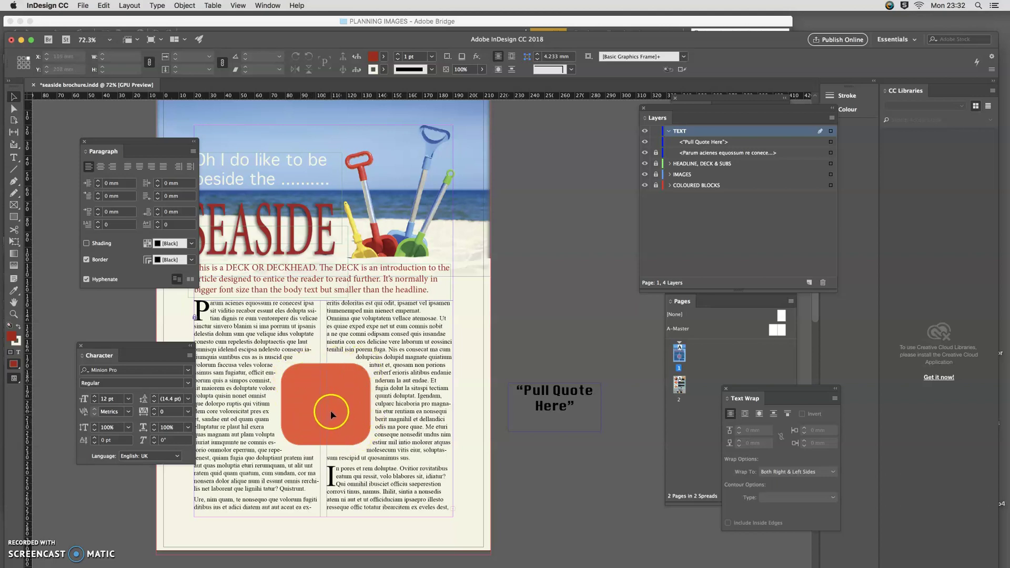
pyautogui.click(569, 405)
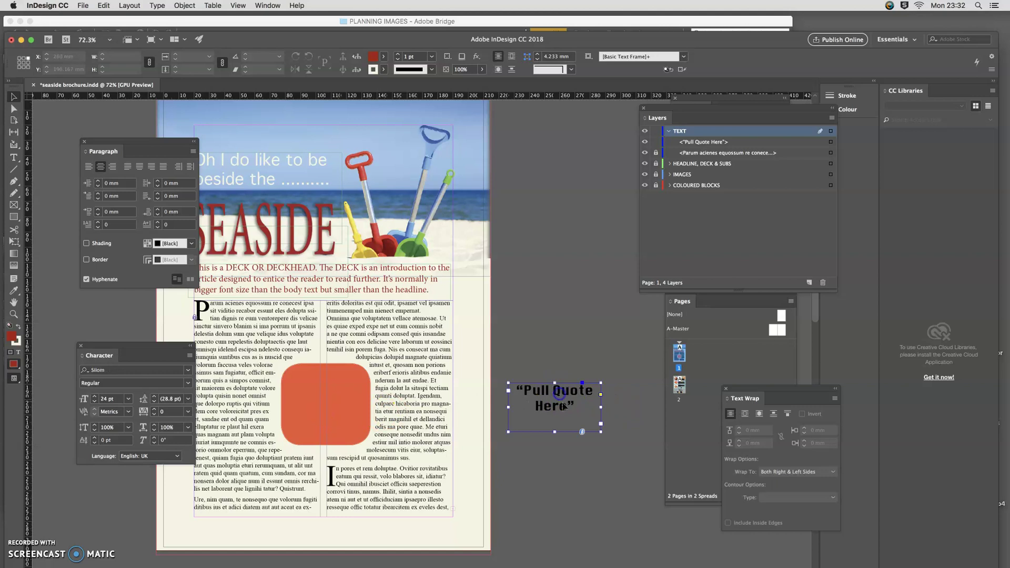
pyautogui.moveTo(564, 406); pyautogui.dragTo(335, 406)
pyautogui.click(546, 400)
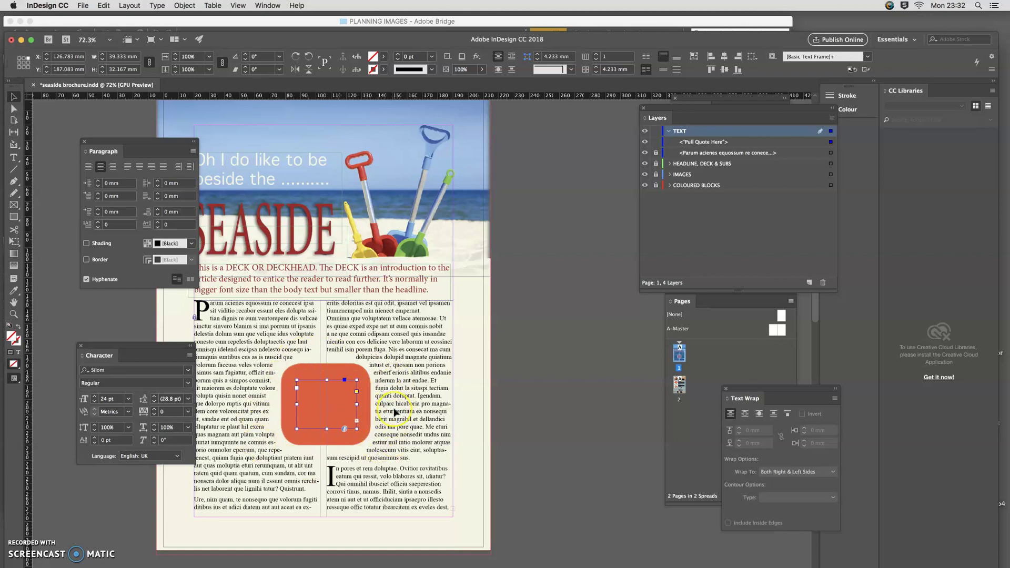
pyautogui.press('super+z')
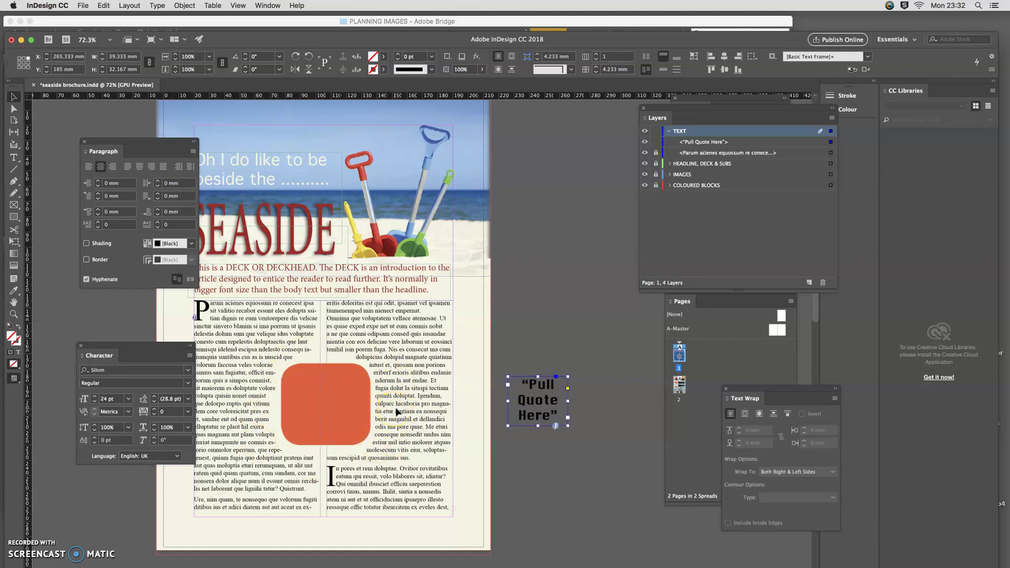
pyautogui.rightClick(539, 403)
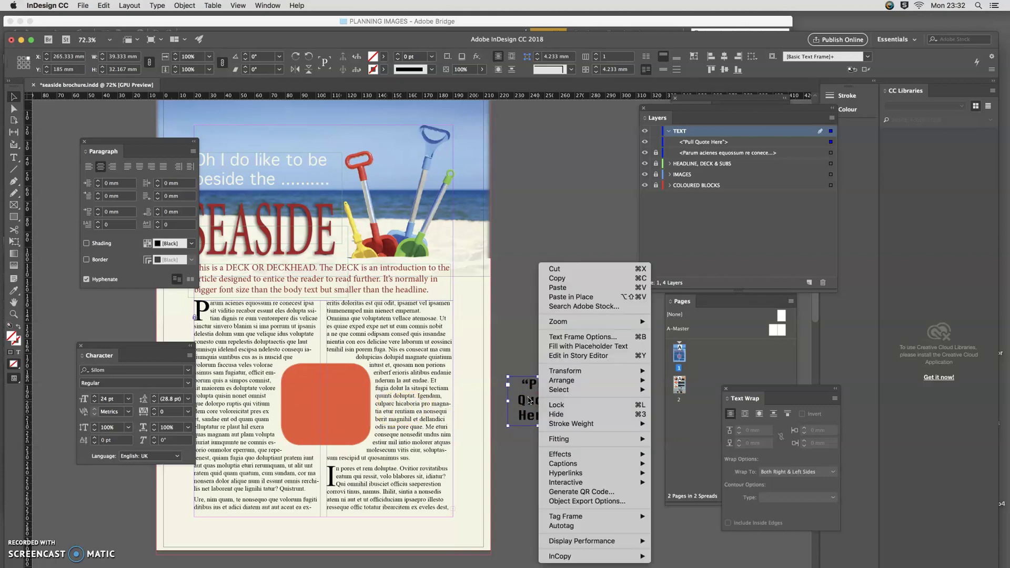
pyautogui.click(564, 339)
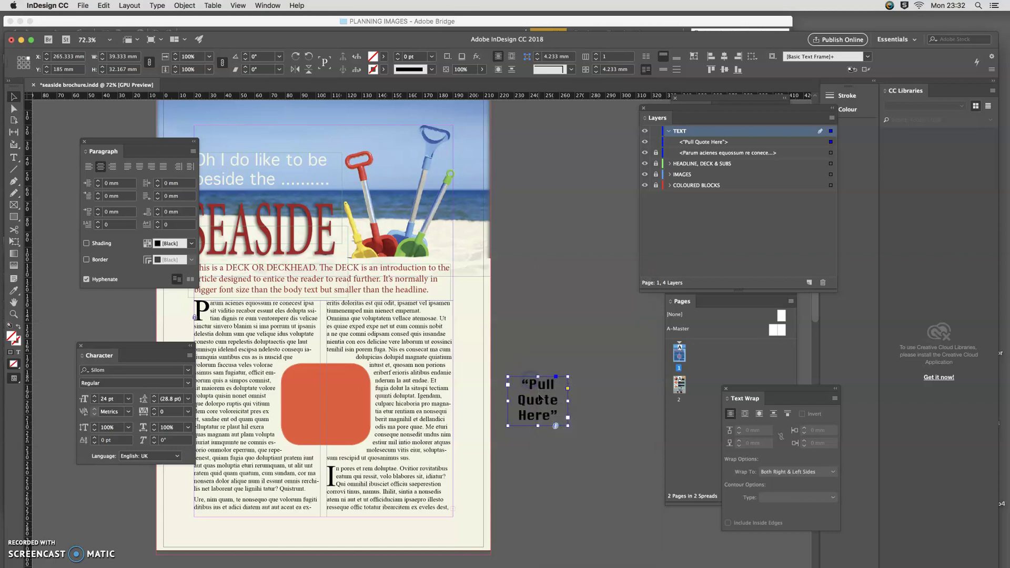
pyautogui.rightClick(538, 397)
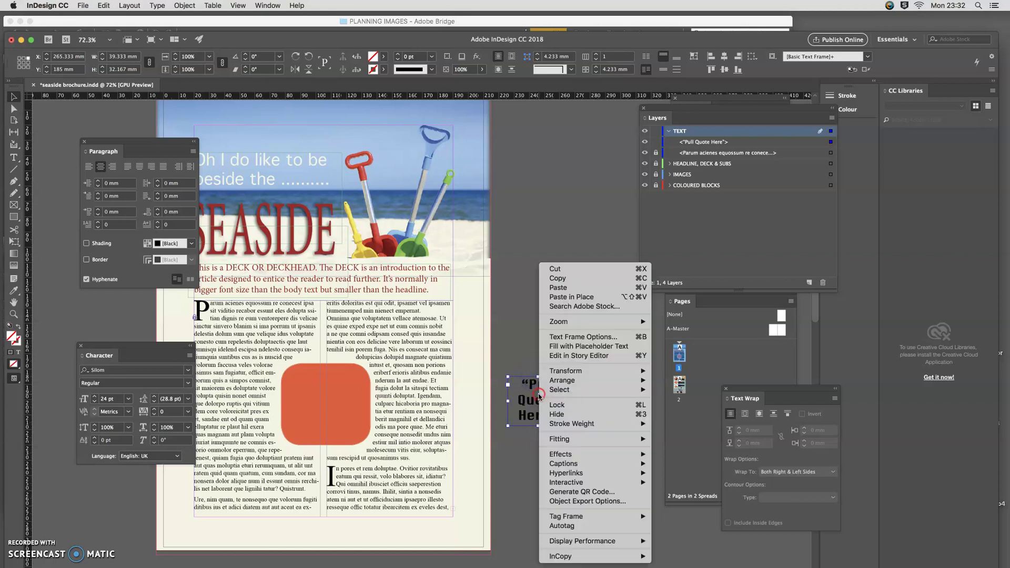
pyautogui.click(556, 338)
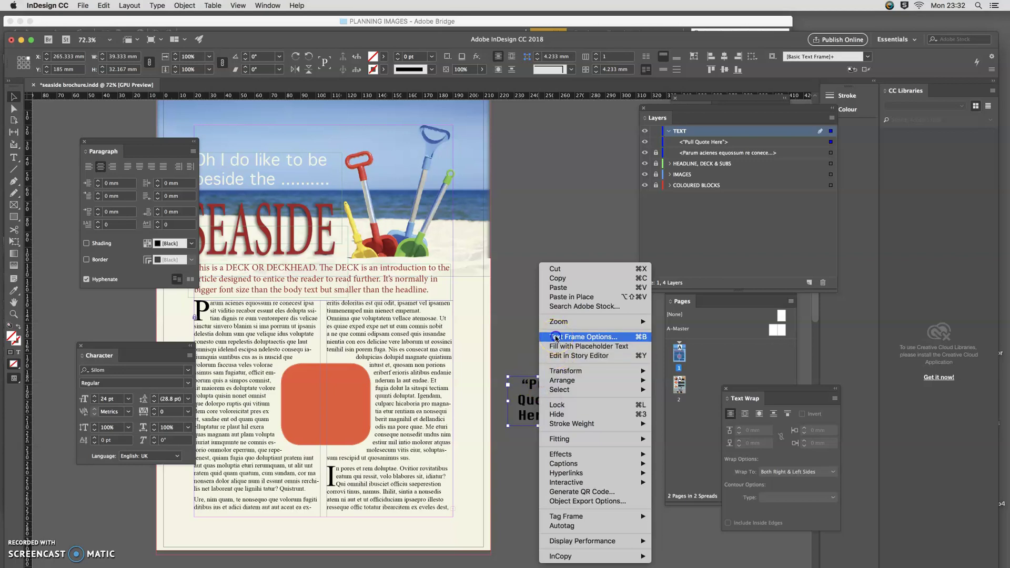
pyautogui.moveTo(464, 169); pyautogui.dragTo(607, 130)
pyautogui.click(676, 350)
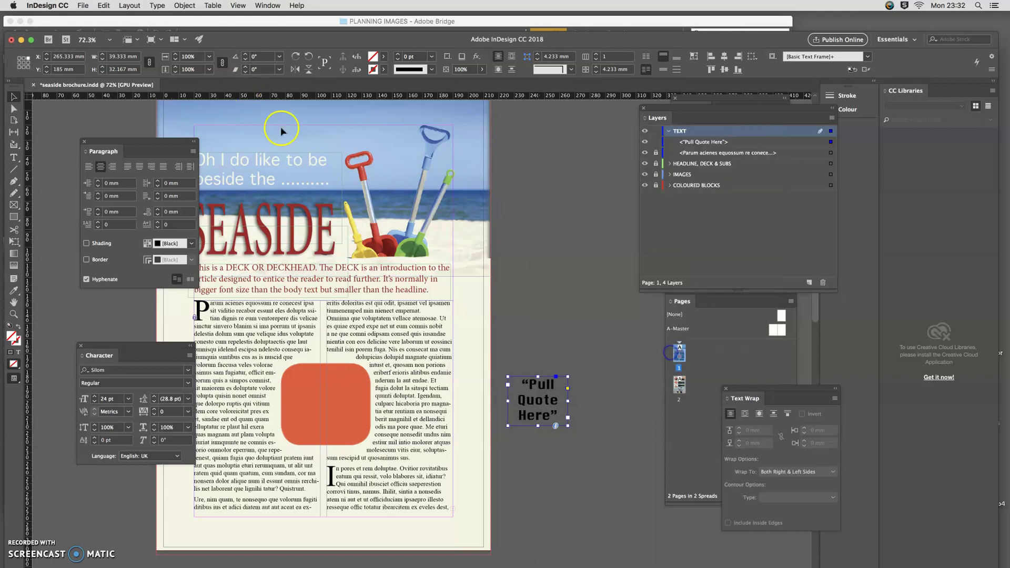
# Set the "Pull Quote Here" text frame to ignore text wrap in its Text Frame Options.
pyautogui.click(185, 6)
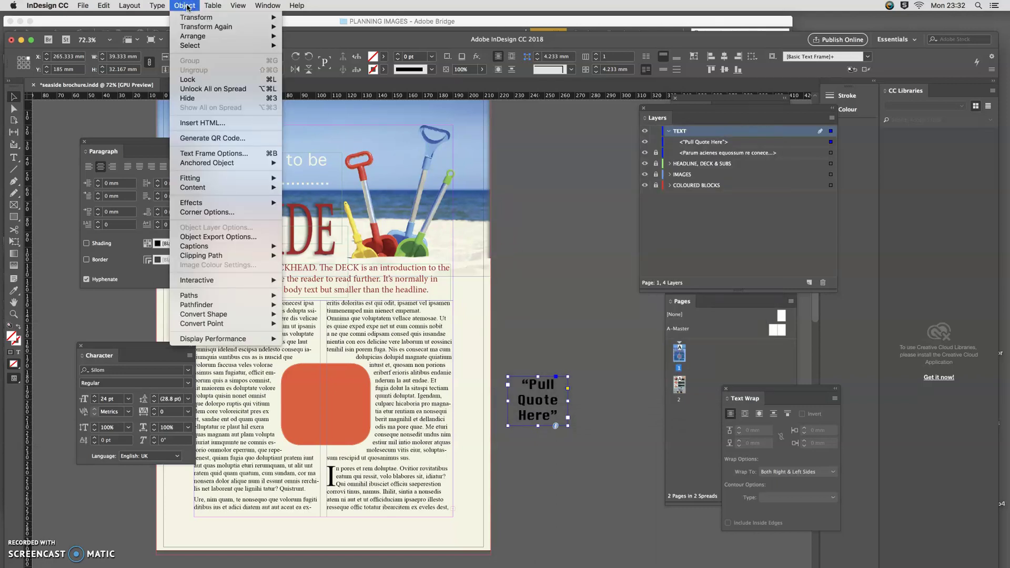
pyautogui.click(218, 159)
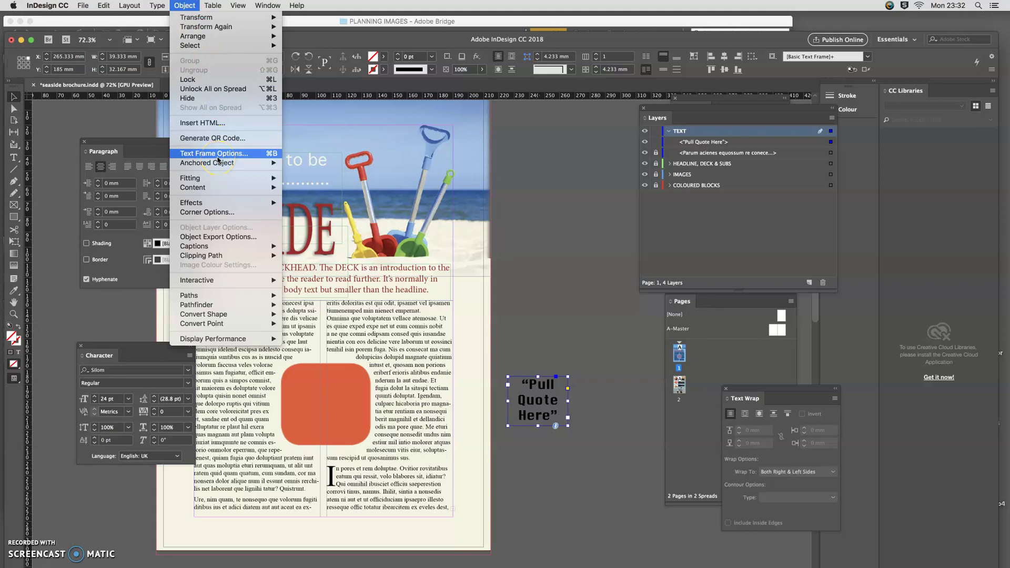
pyautogui.click(156, 5)
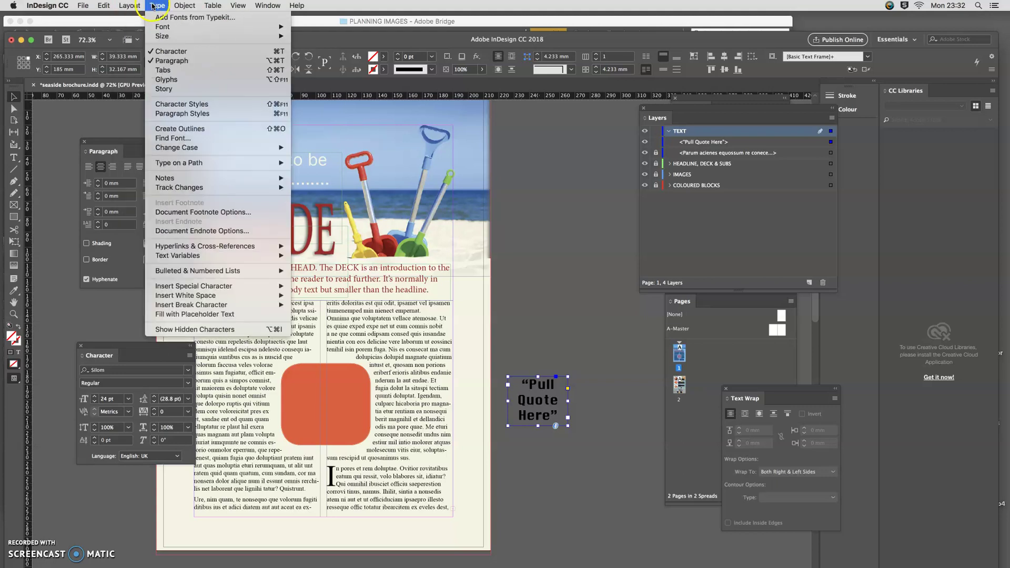
pyautogui.click(184, 6)
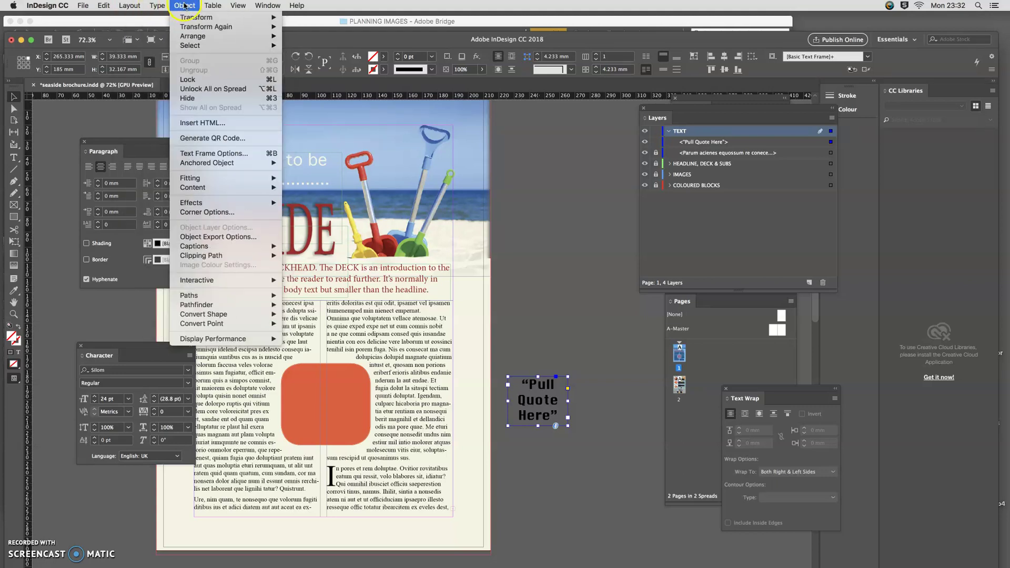
pyautogui.click(206, 153)
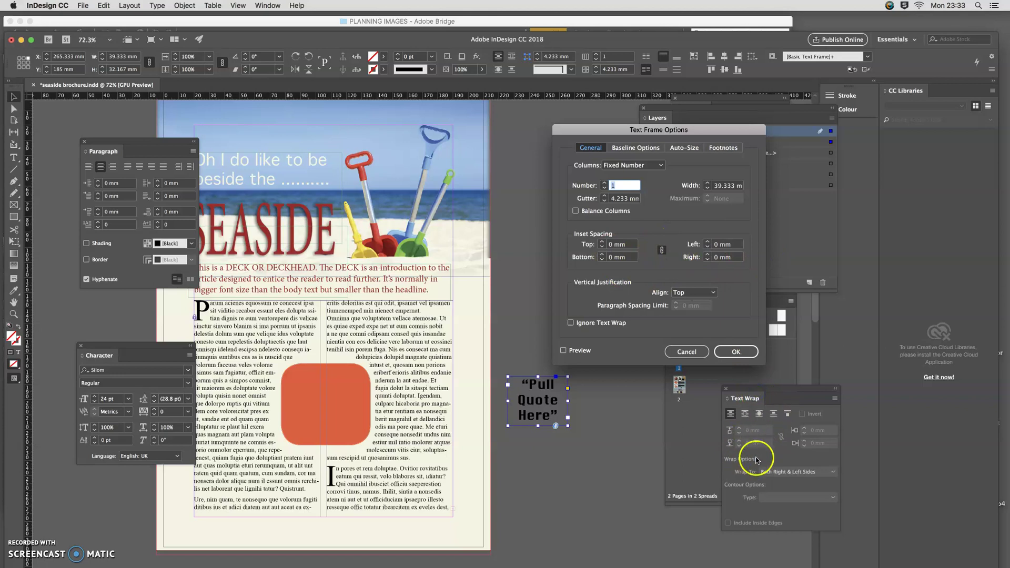
pyautogui.click(570, 323)
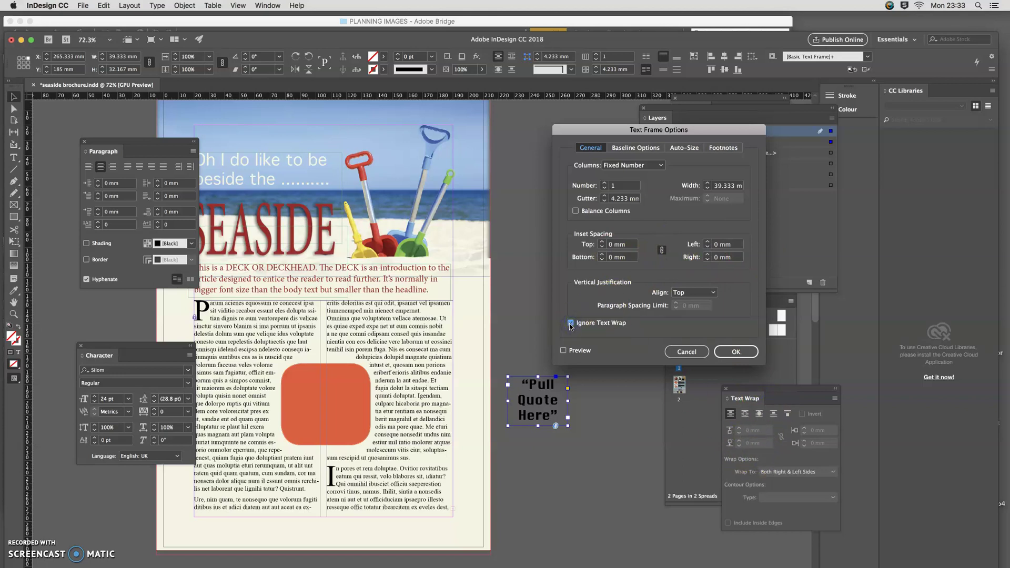
pyautogui.click(736, 353)
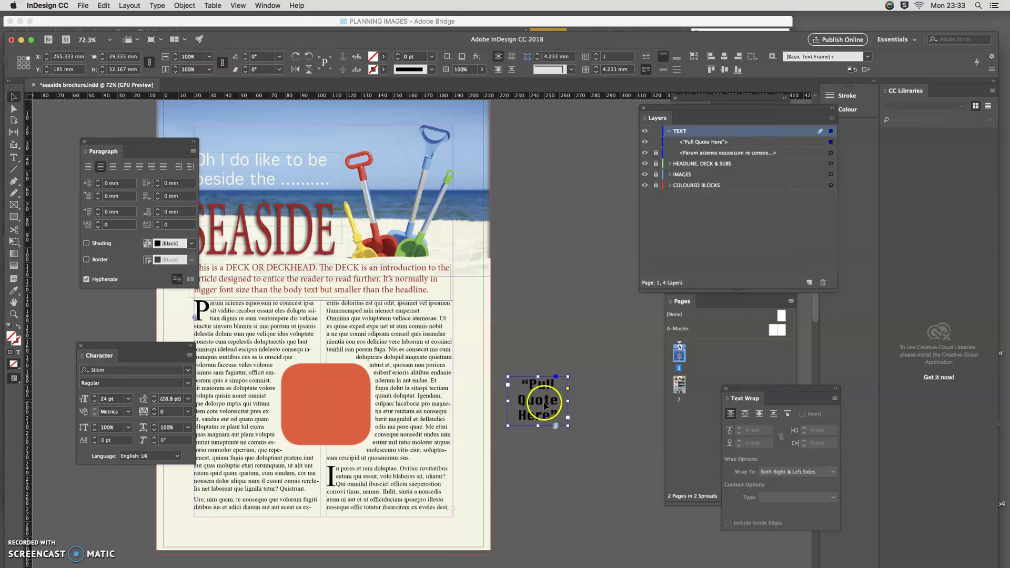
# Move the "Pull Quote Here" text frame onto the centre of the orange rounded box and deselect it.
pyautogui.click(534, 395)
pyautogui.moveTo(542, 404); pyautogui.dragTo(328, 410)
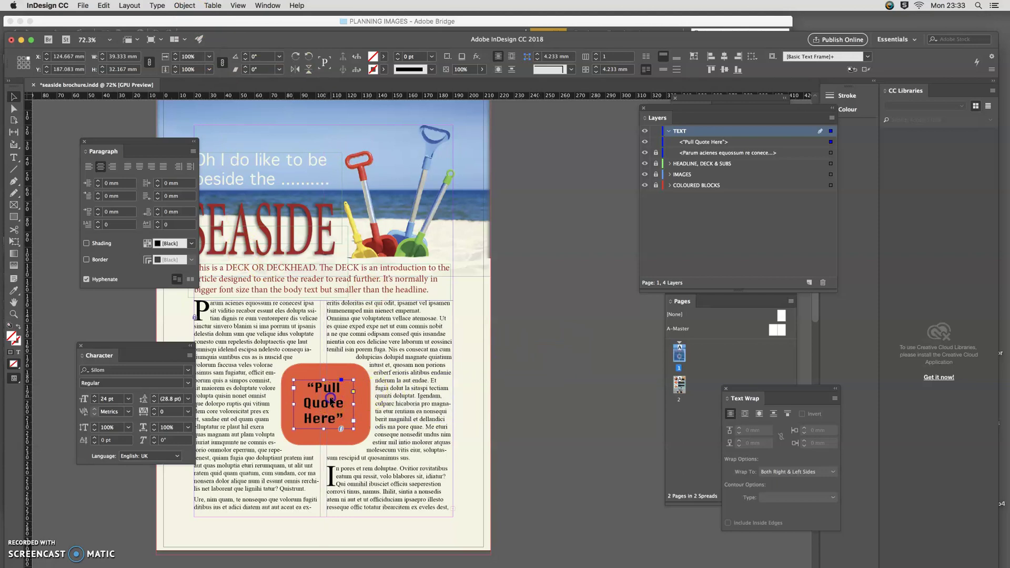
pyautogui.click(549, 409)
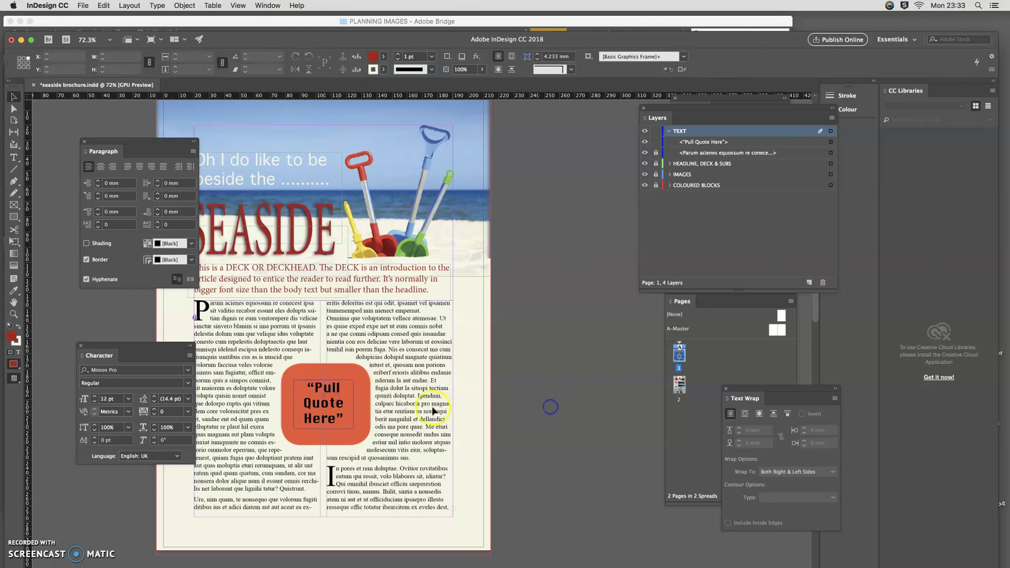
pyautogui.click(17, 547)
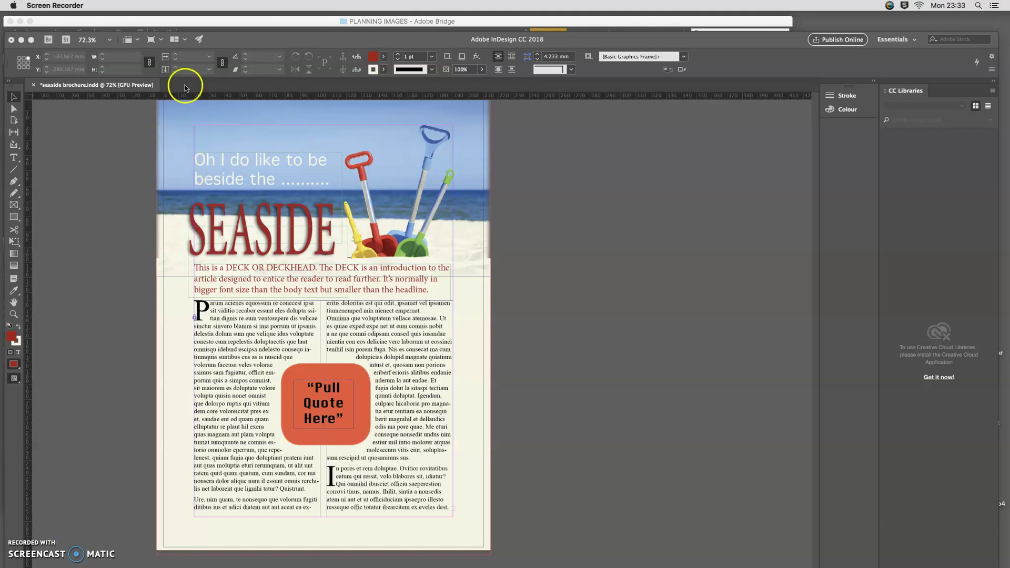
pyautogui.click(131, 127)
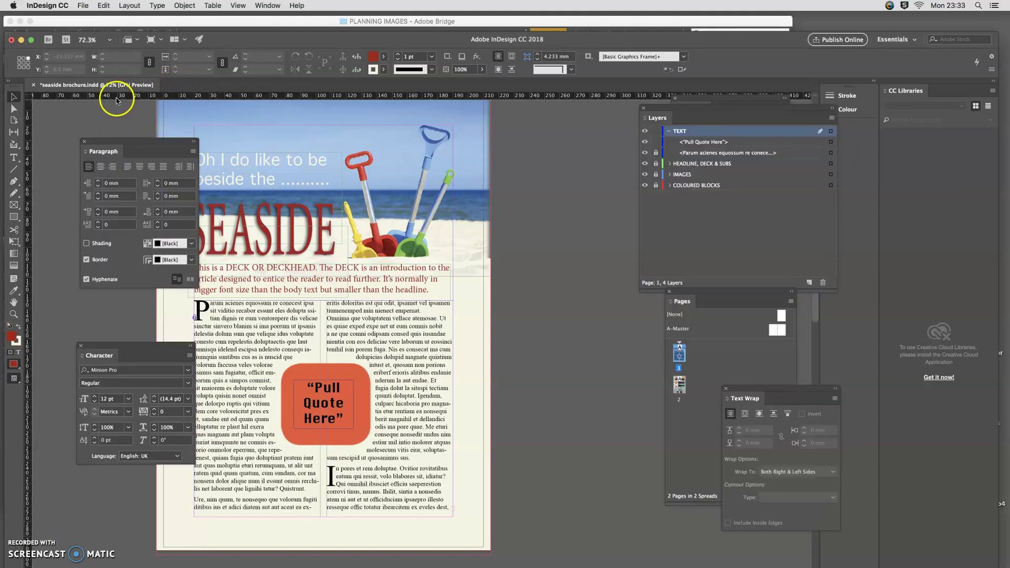
pyautogui.click(84, 5)
pyautogui.moveTo(85, 18)
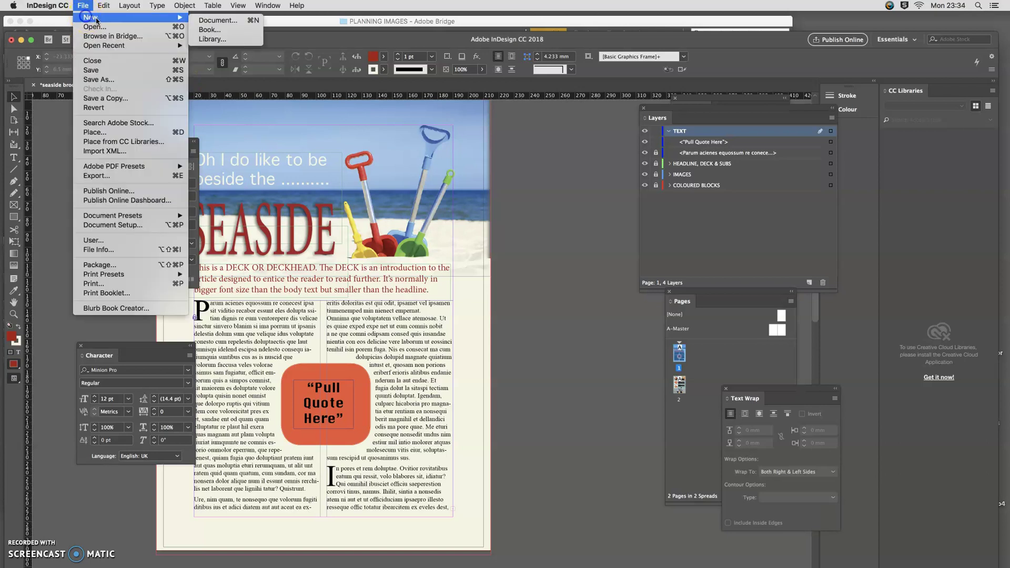
pyautogui.click(213, 21)
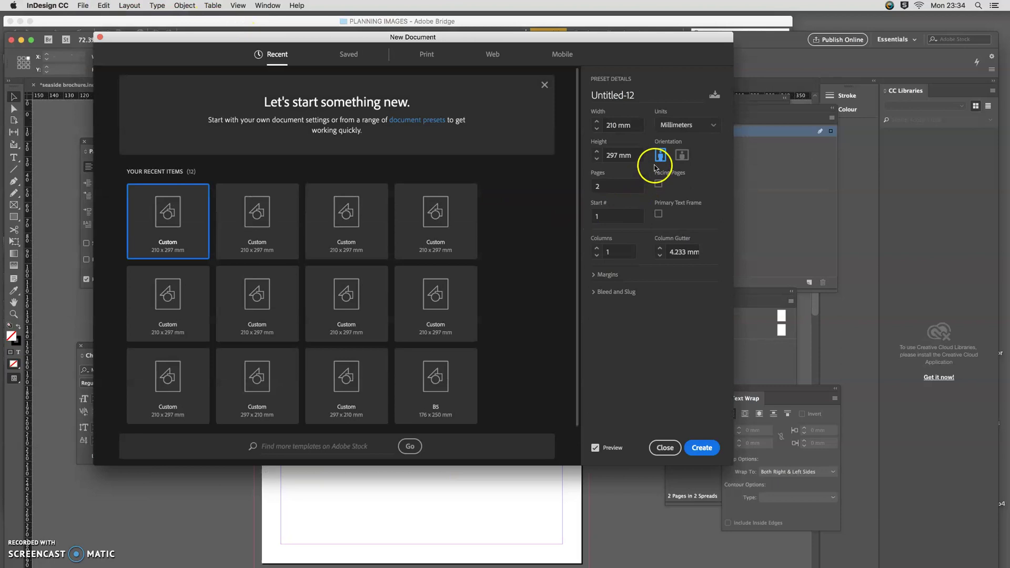
pyautogui.click(660, 181)
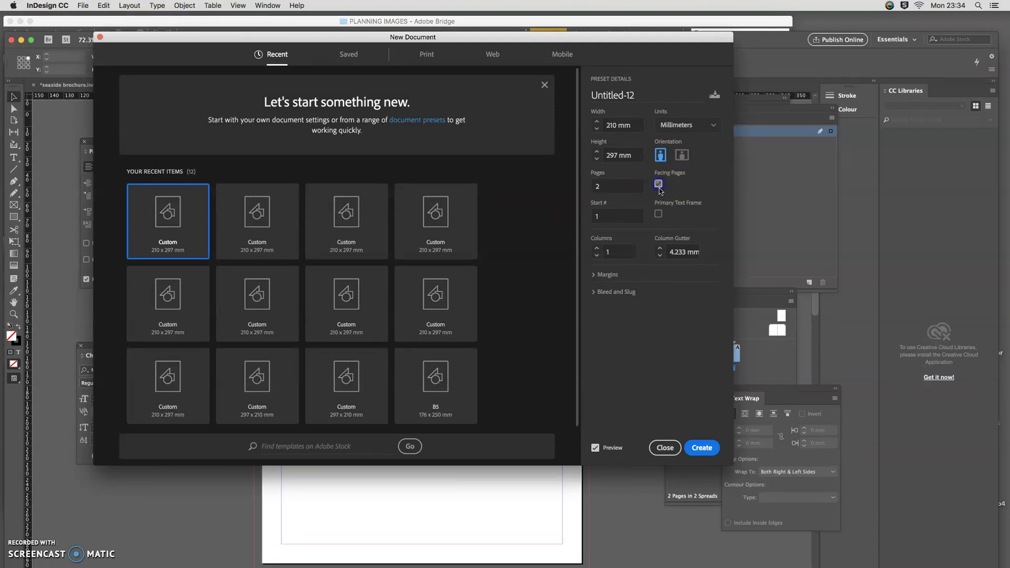
pyautogui.doubleClick(660, 189)
pyautogui.click(697, 451)
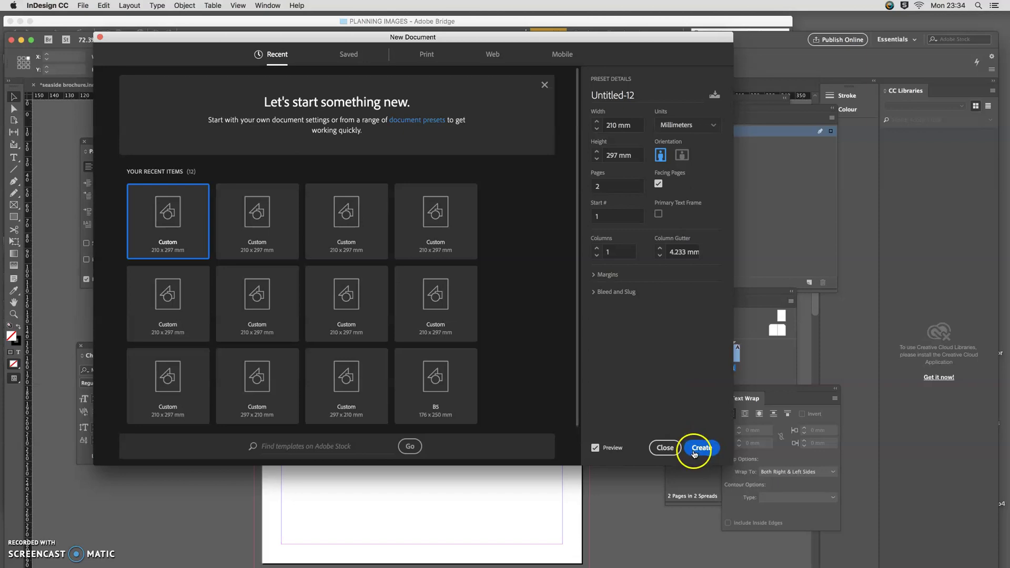
pyautogui.click(665, 448)
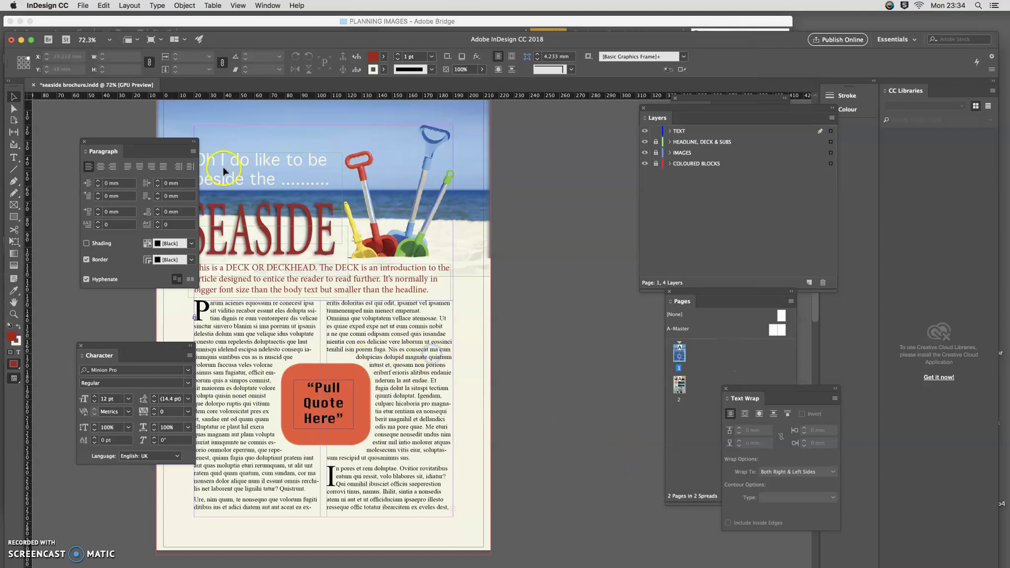
# Put away the Adobe Bridge window showing PLANNING IMAGES and return to the brochure document in InDesign.
pyautogui.click(232, 21)
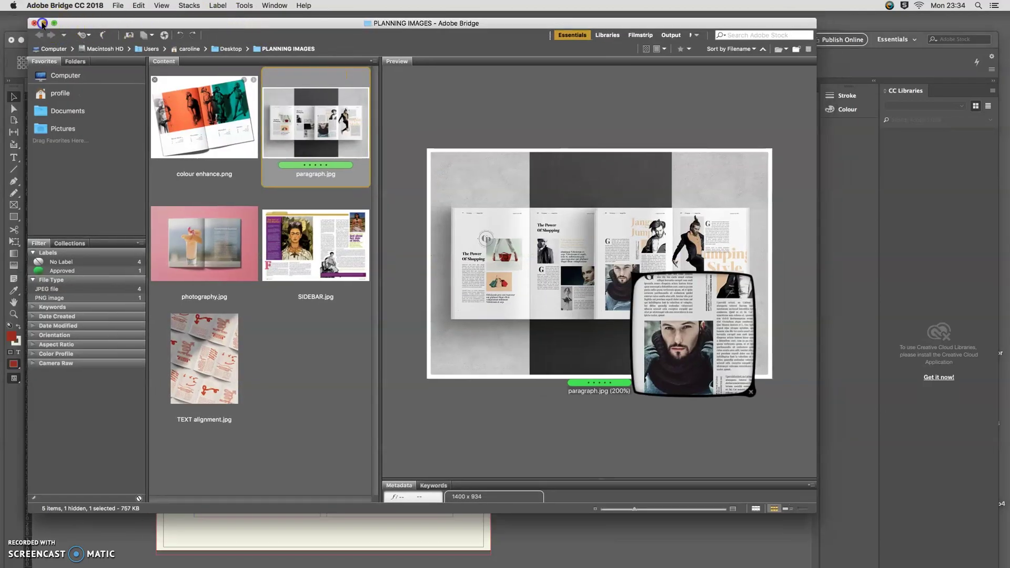
pyautogui.click(85, 29)
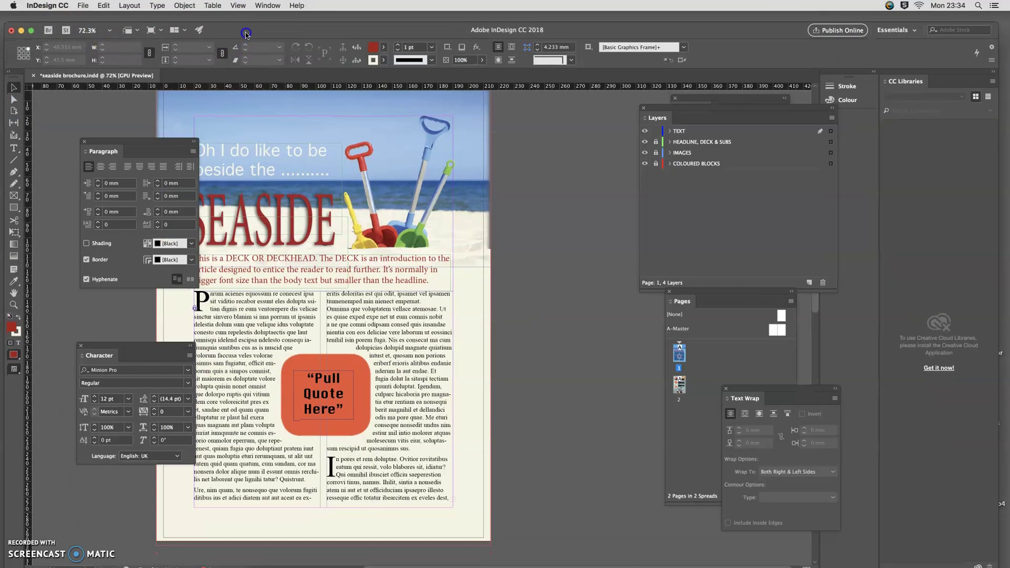
pyautogui.click(83, 5)
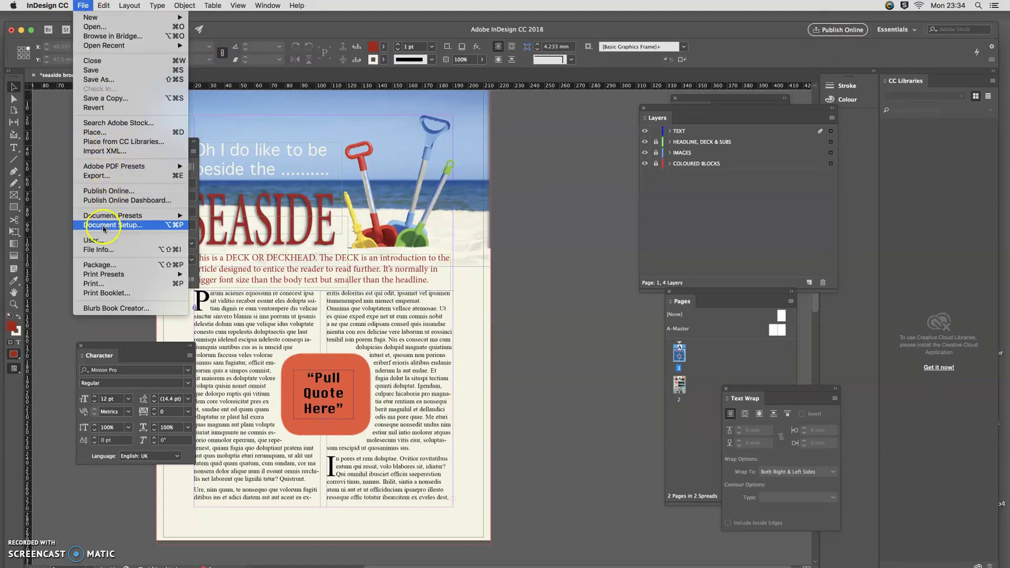
pyautogui.moveTo(105, 221)
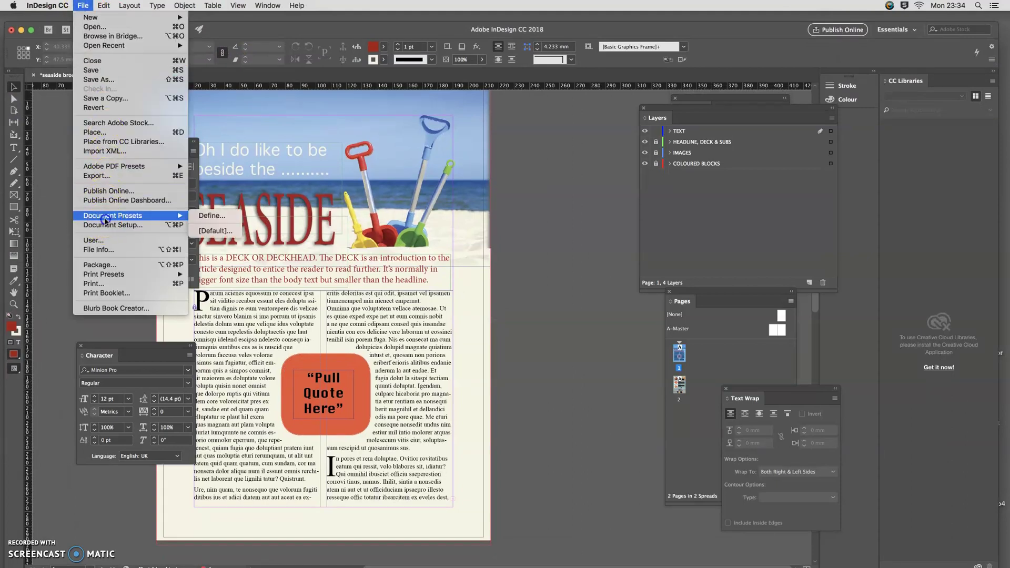
pyautogui.click(105, 225)
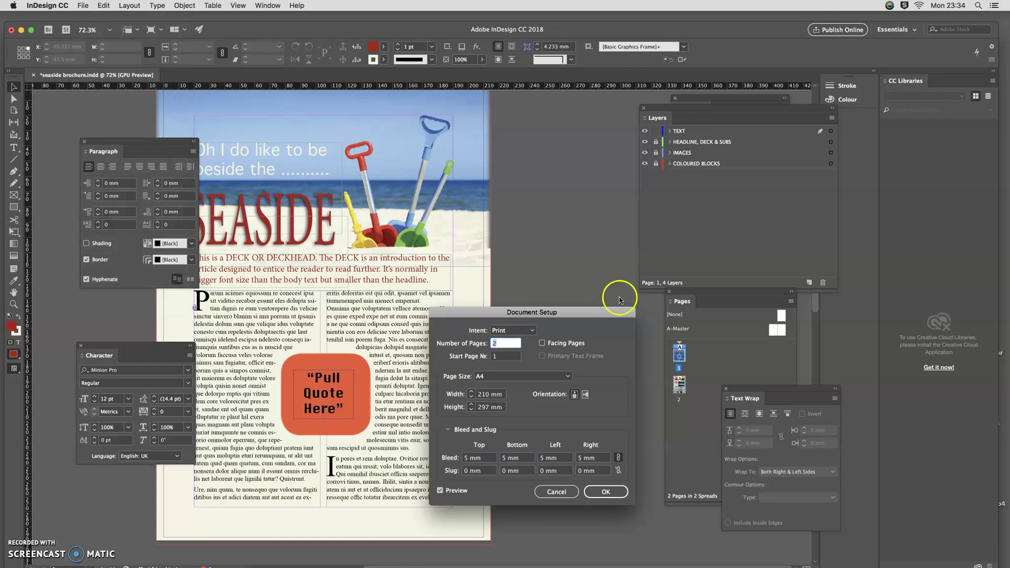
pyautogui.moveTo(571, 312); pyautogui.dragTo(642, 176)
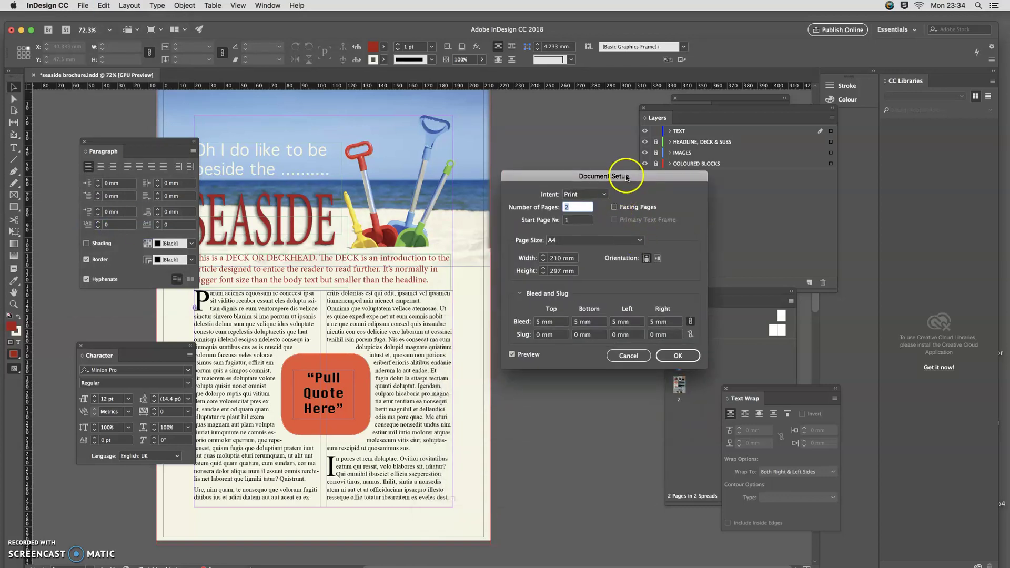
pyautogui.moveTo(631, 176); pyautogui.dragTo(567, 179)
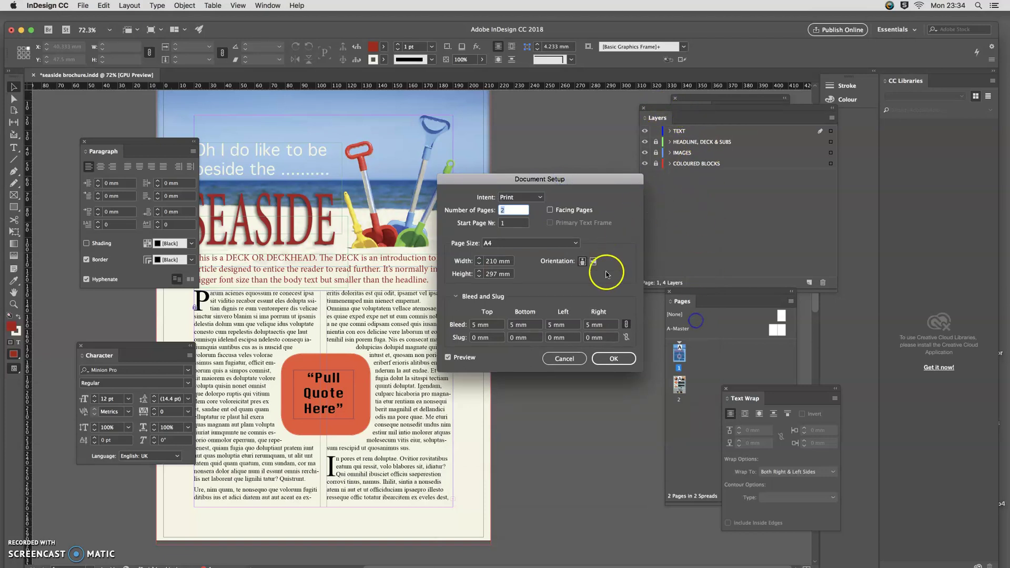
pyautogui.click(571, 359)
# Move the Pages panel beside the brochure page, clear of the Layers and Text Wrap panels.
pyautogui.click(704, 329)
pyautogui.moveTo(708, 300); pyautogui.dragTo(533, 152)
pyautogui.click(509, 206)
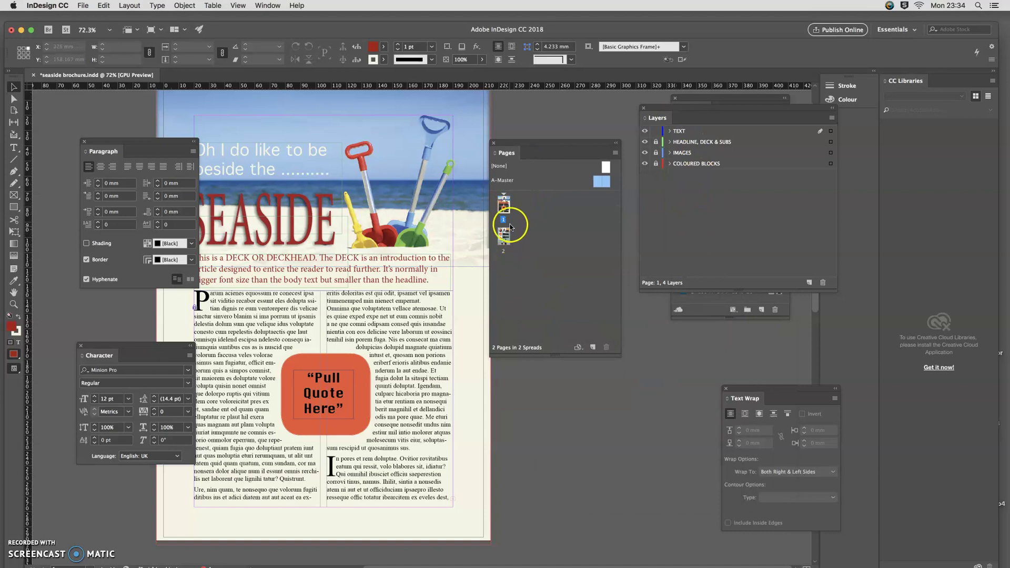
# Turn on Facing Pages for the brochure in Document Setup and apply it.
pyautogui.click(82, 7)
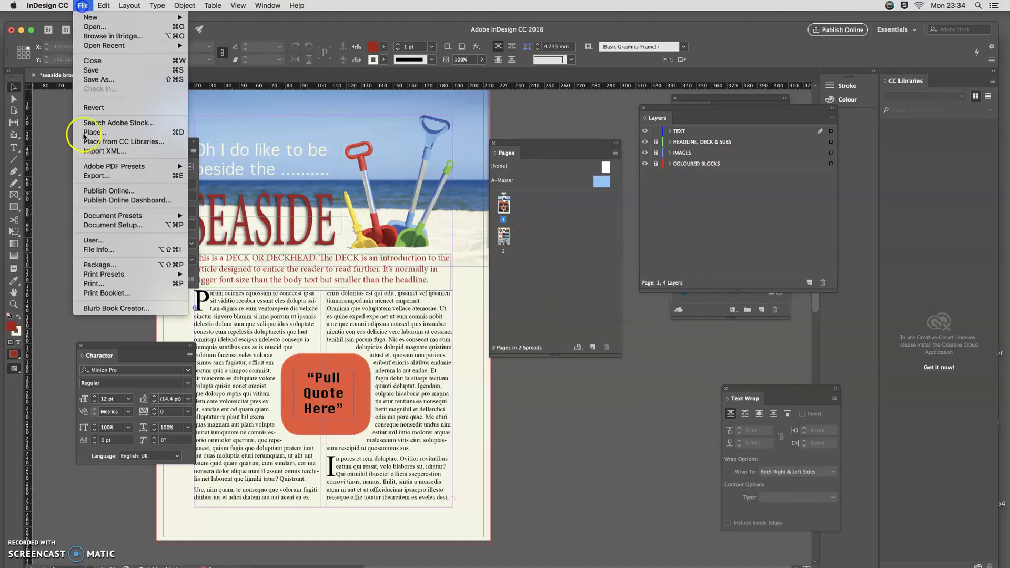
pyautogui.click(97, 226)
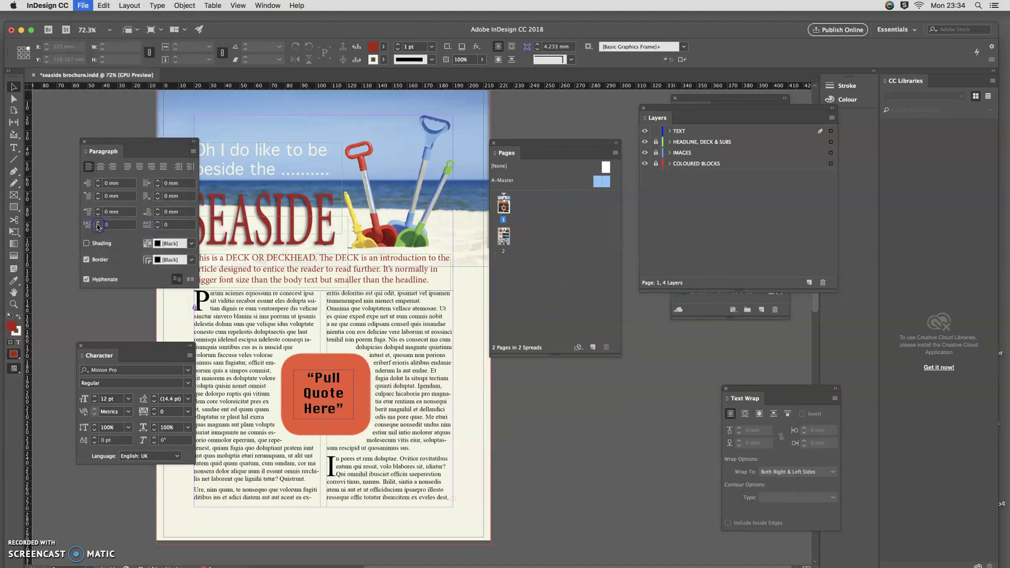
pyautogui.moveTo(487, 179); pyautogui.dragTo(557, 312)
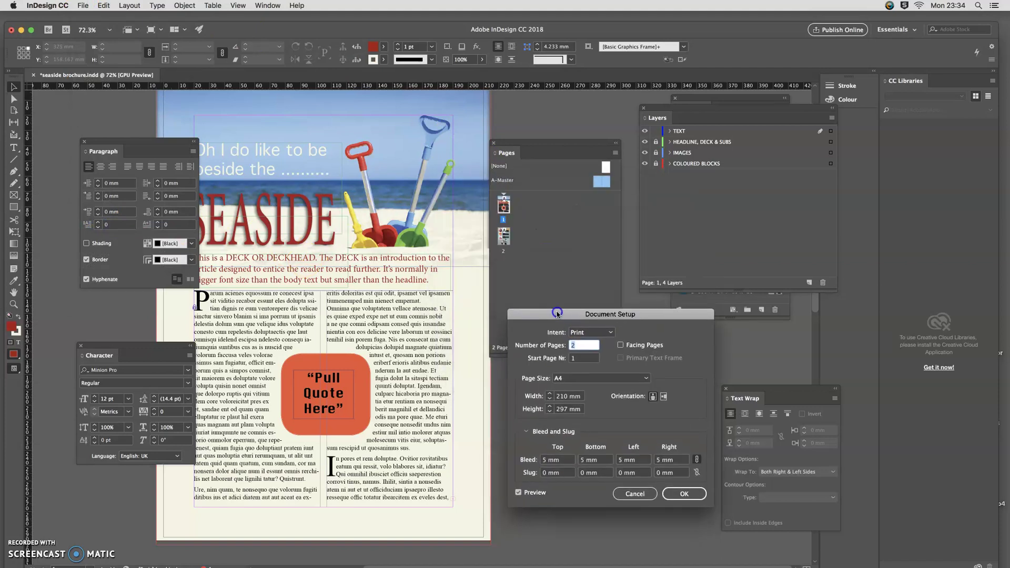
pyautogui.click(619, 343)
pyautogui.moveTo(629, 312); pyautogui.dragTo(639, 434)
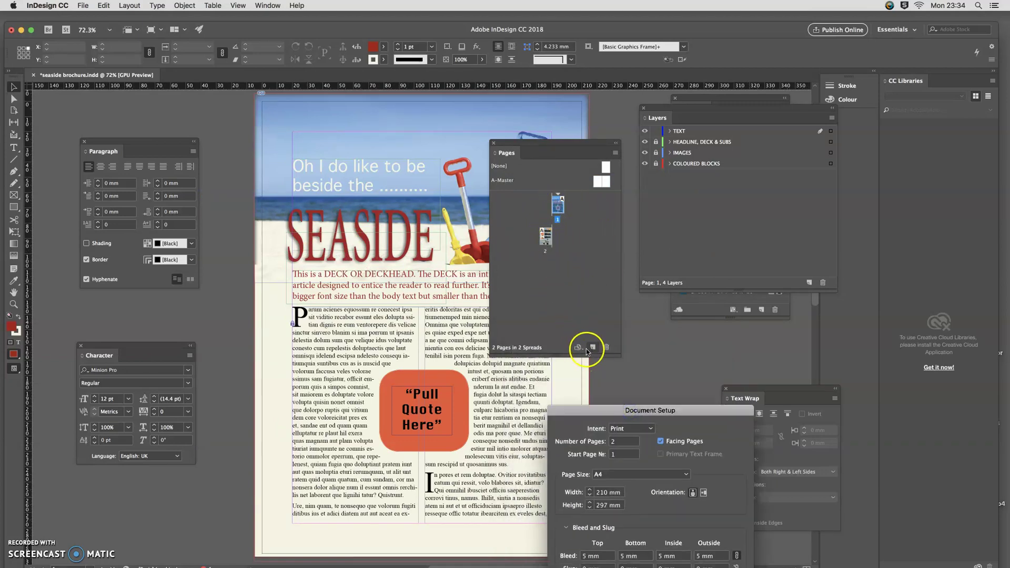
pyautogui.moveTo(613, 419); pyautogui.dragTo(685, 249)
pyautogui.click(795, 419)
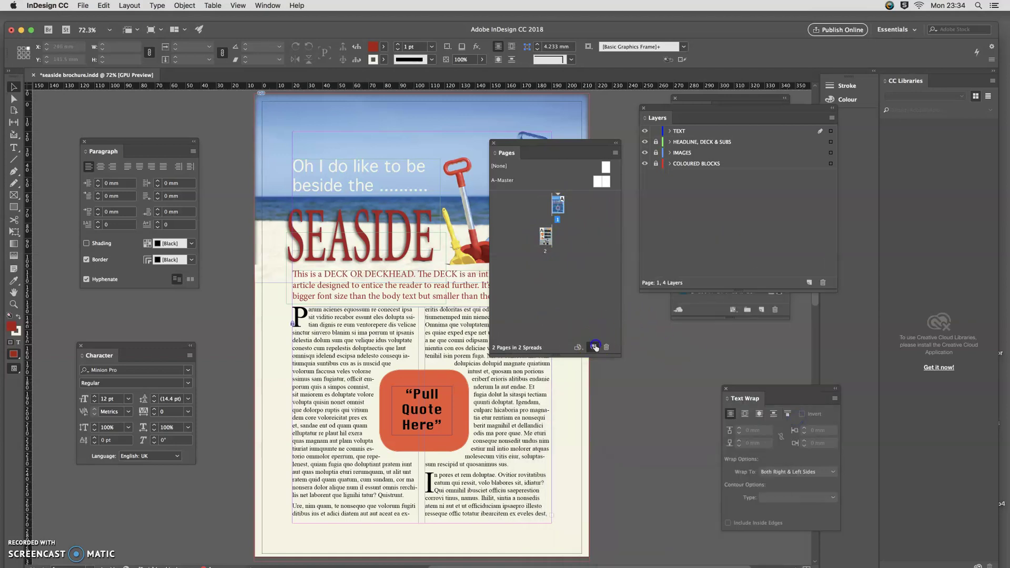
# Add a third page to the brochure and go to the new page in the 2-3 spread.
pyautogui.click(593, 347)
pyautogui.click(546, 243)
pyautogui.doubleClick(562, 238)
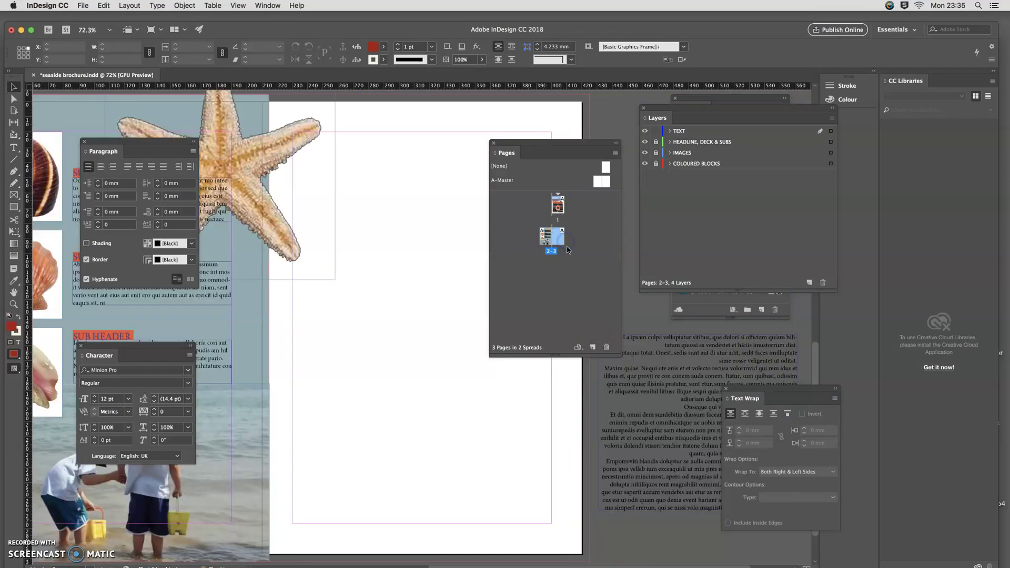
# Move the blank page 3 to the front of the document, making the two designed pages the 2-3 spread, and show that spread.
pyautogui.click(564, 247)
pyautogui.click(566, 242)
pyautogui.moveTo(566, 242); pyautogui.dragTo(553, 226)
pyautogui.click(548, 234)
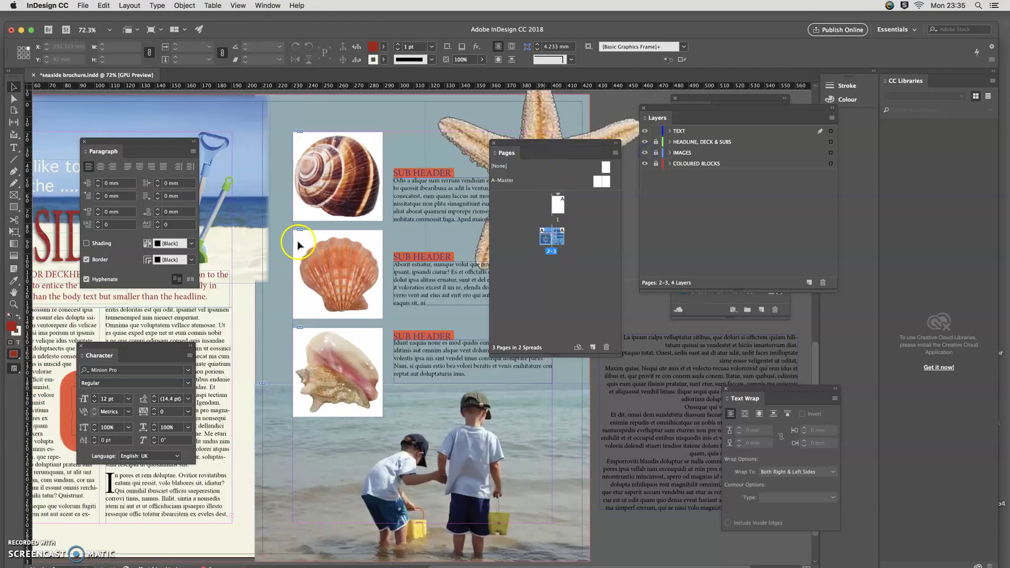
pyautogui.hscroll(-3, 298, 241)
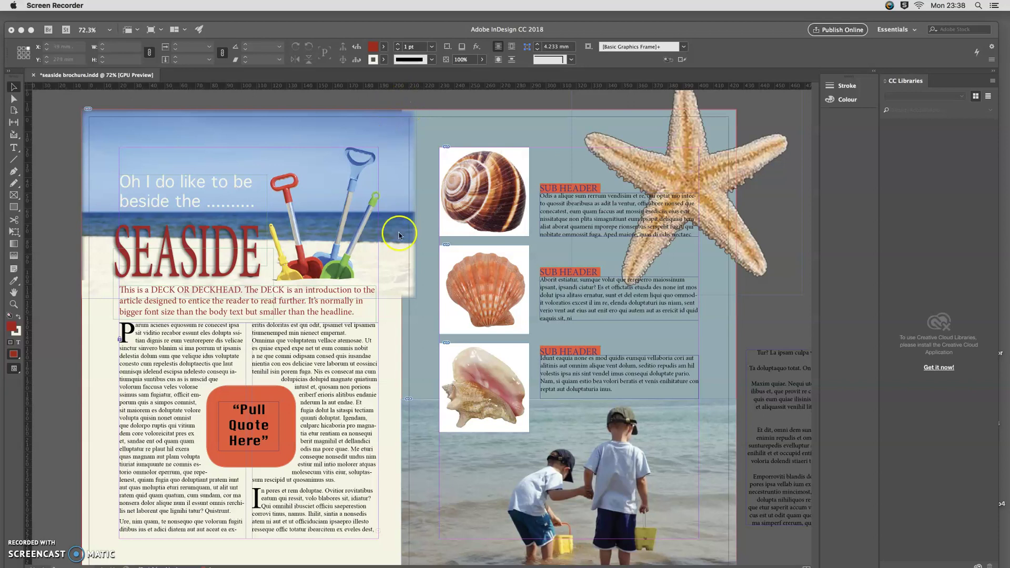
pyautogui.click(394, 319)
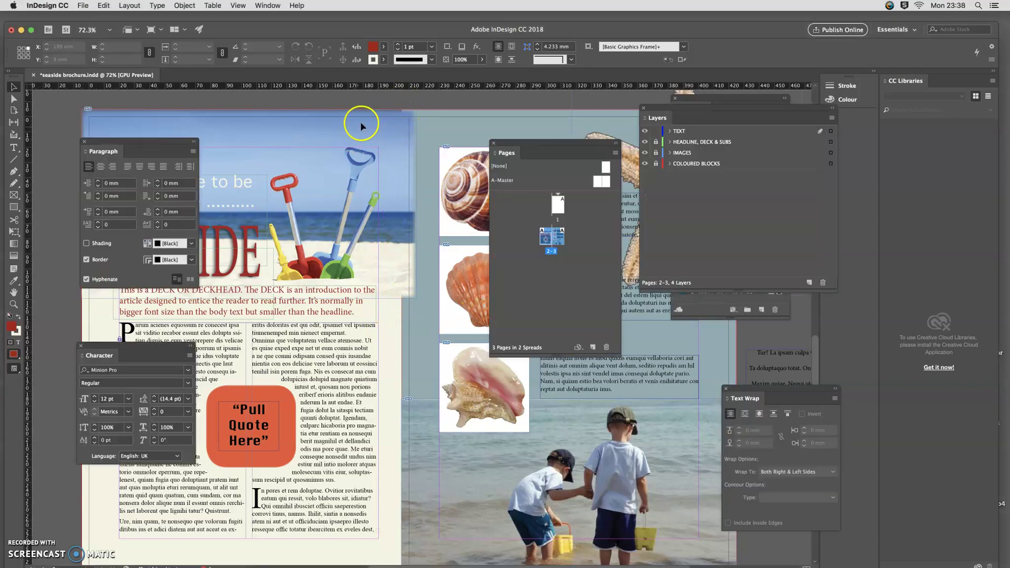
# Unlock the IMAGES layer and replace the beach photo's Basic Feather with a Directional Feather of 3 mm on the bottom edge.
pyautogui.click(656, 154)
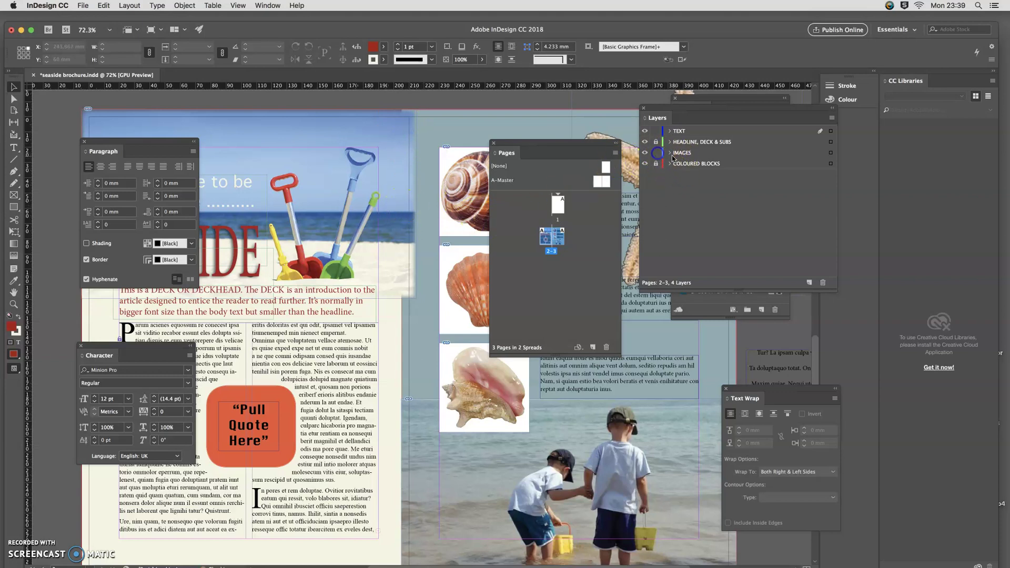
pyautogui.click(400, 163)
pyautogui.click(476, 46)
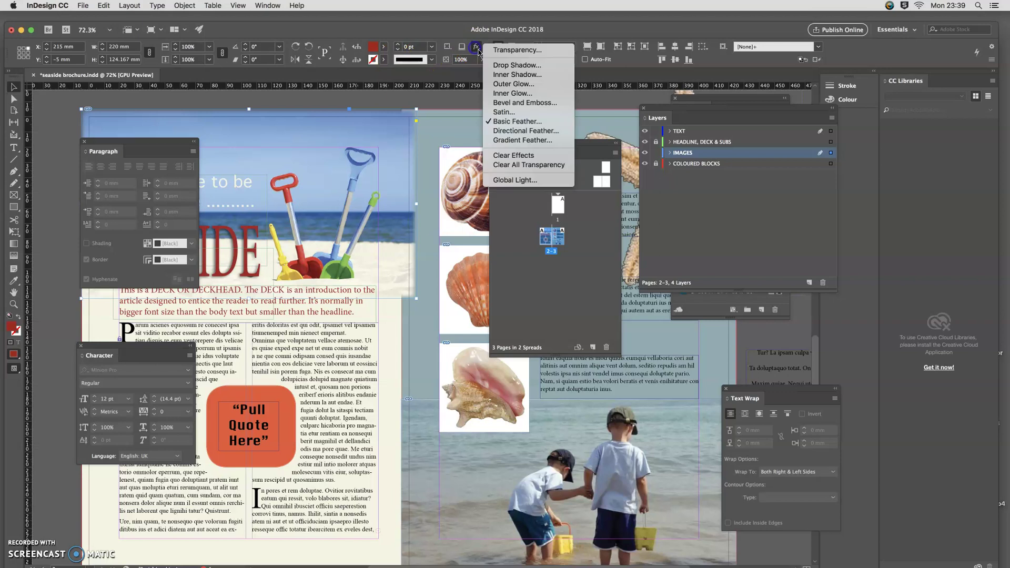
pyautogui.click(513, 122)
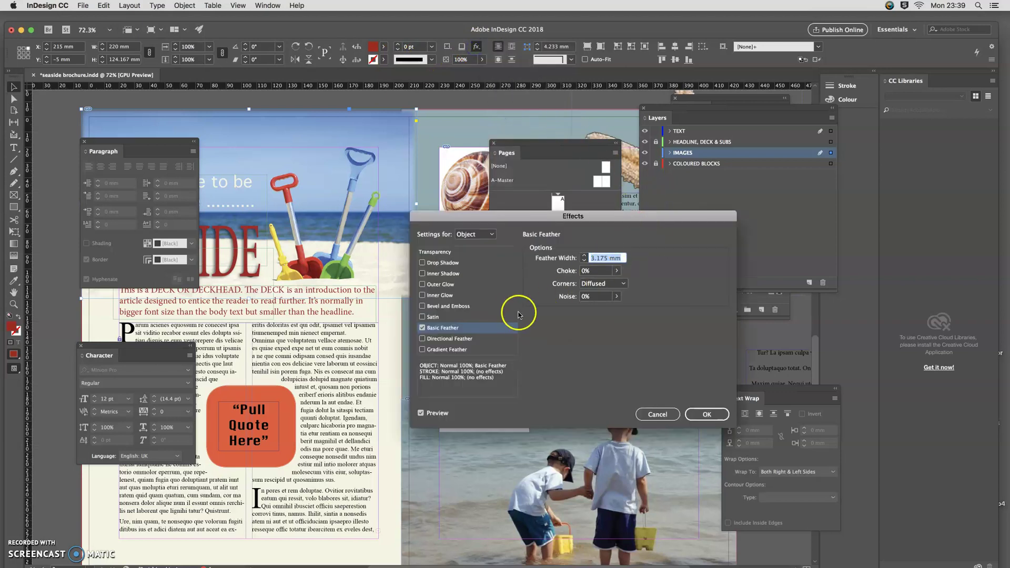
pyautogui.click(421, 328)
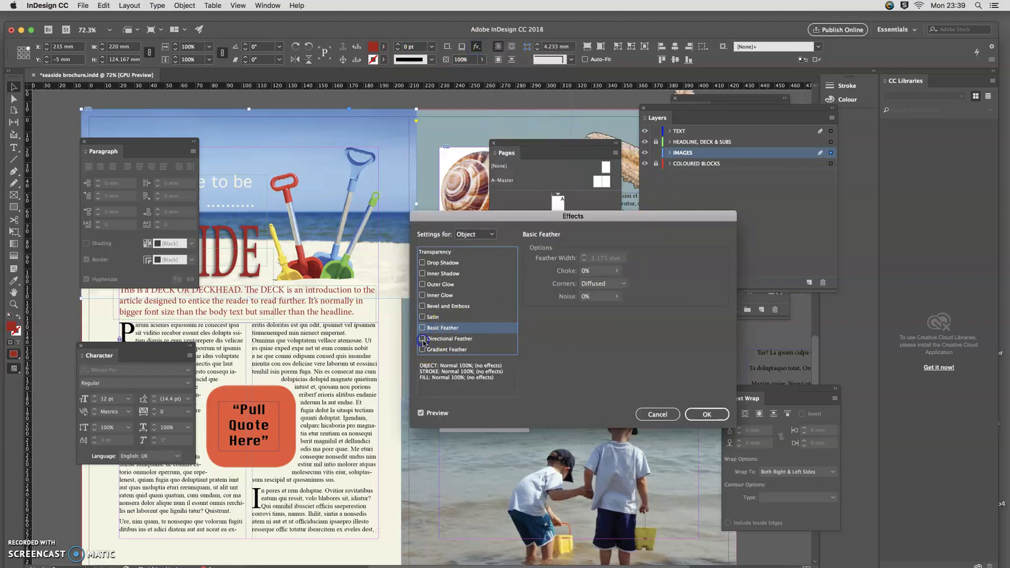
pyautogui.click(422, 339)
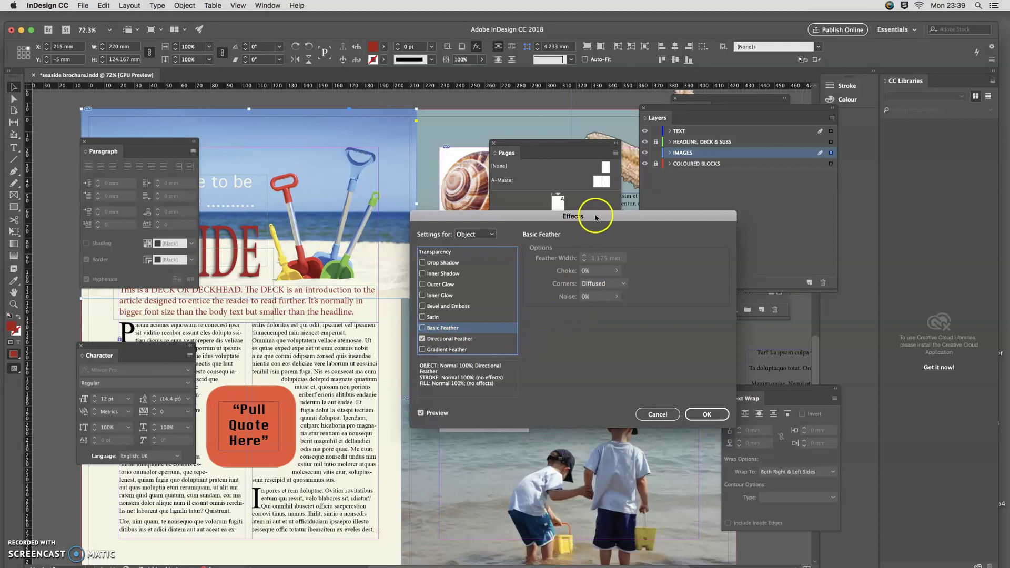
pyautogui.moveTo(593, 216); pyautogui.dragTo(660, 228)
pyautogui.click(540, 351)
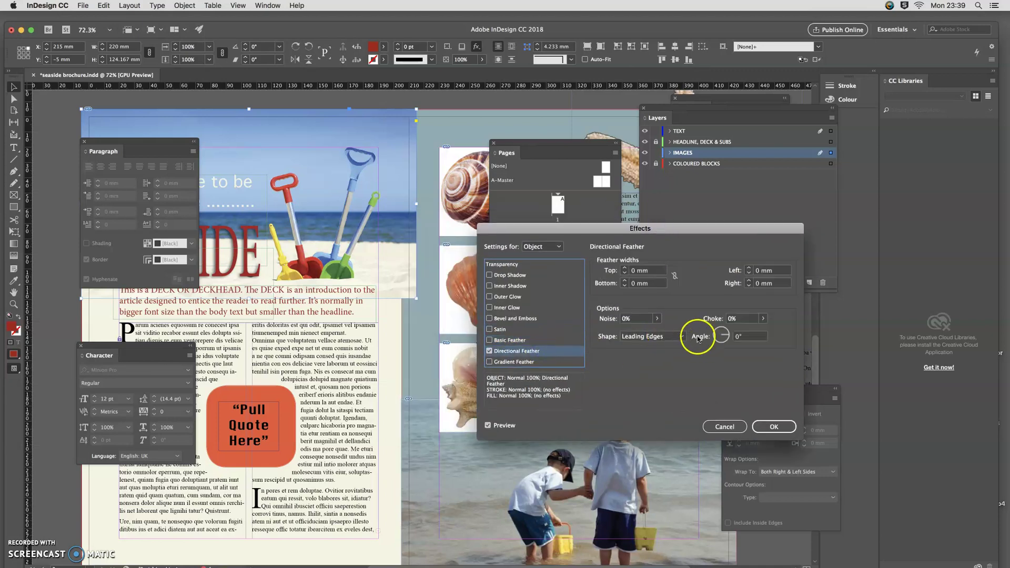
pyautogui.click(624, 282)
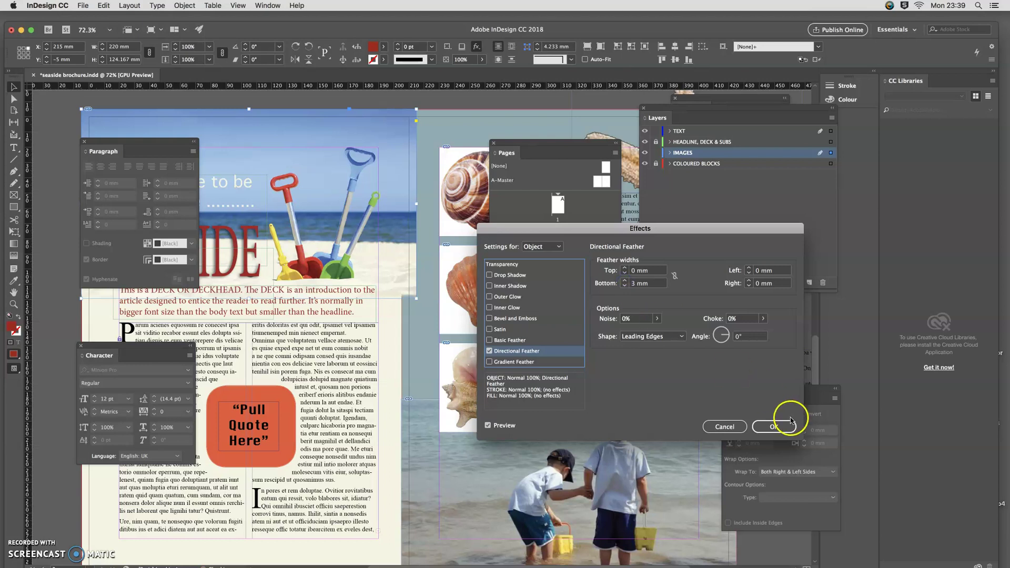
pyautogui.click(774, 427)
# Narrow the beach photo to 215 mm wide so its inner edge meets the spine of the spread.
pyautogui.click(249, 204)
pyautogui.moveTo(411, 206); pyautogui.dragTo(409, 204)
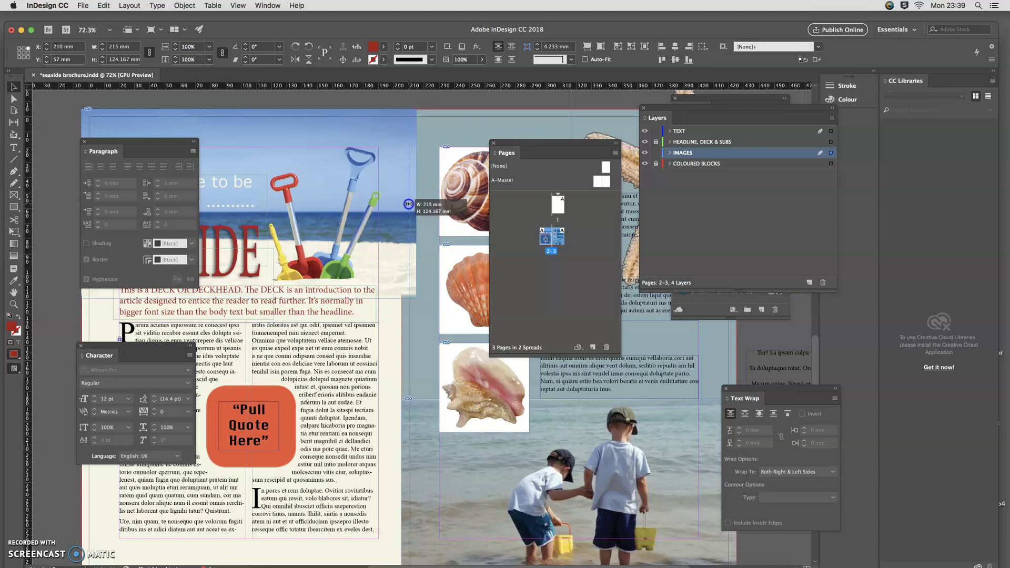
pyautogui.moveTo(408, 204); pyautogui.dragTo(402, 204)
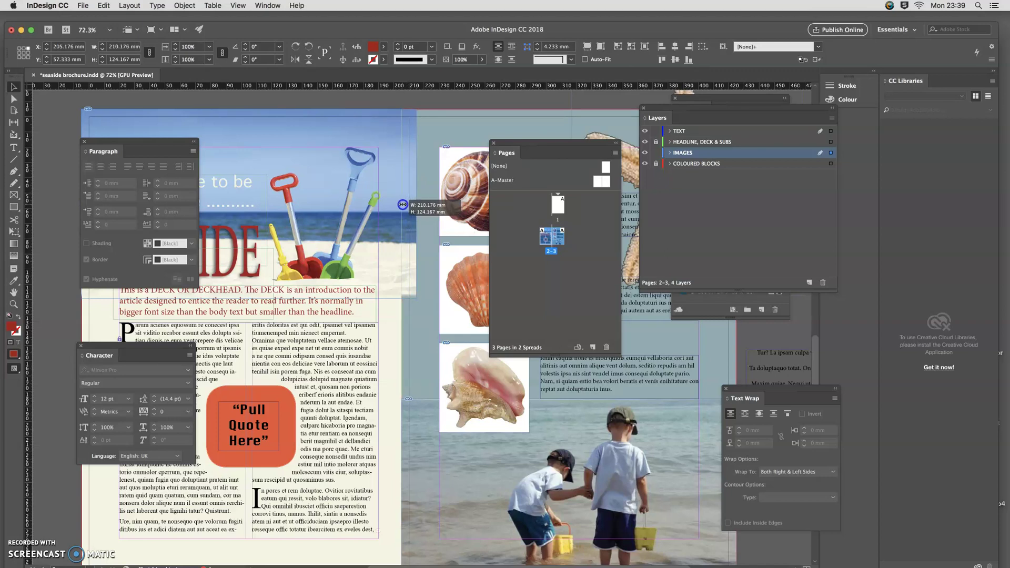
pyautogui.moveTo(403, 204); pyautogui.dragTo(409, 203)
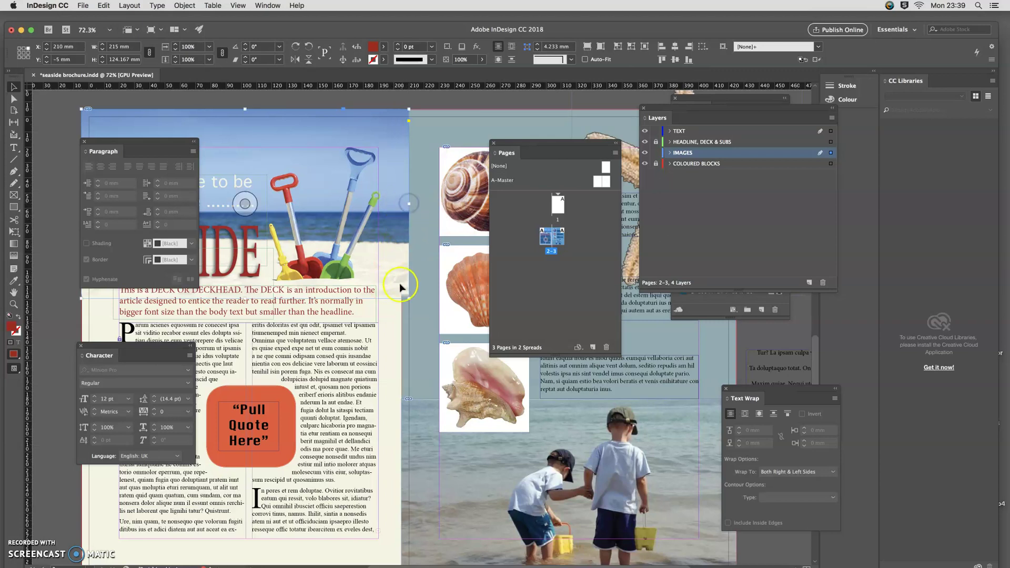
# Unlock and expand the COLOURED BLOCKS layer and widen the cream block behind the article text to 221 mm.
pyautogui.click(396, 405)
pyautogui.click(669, 164)
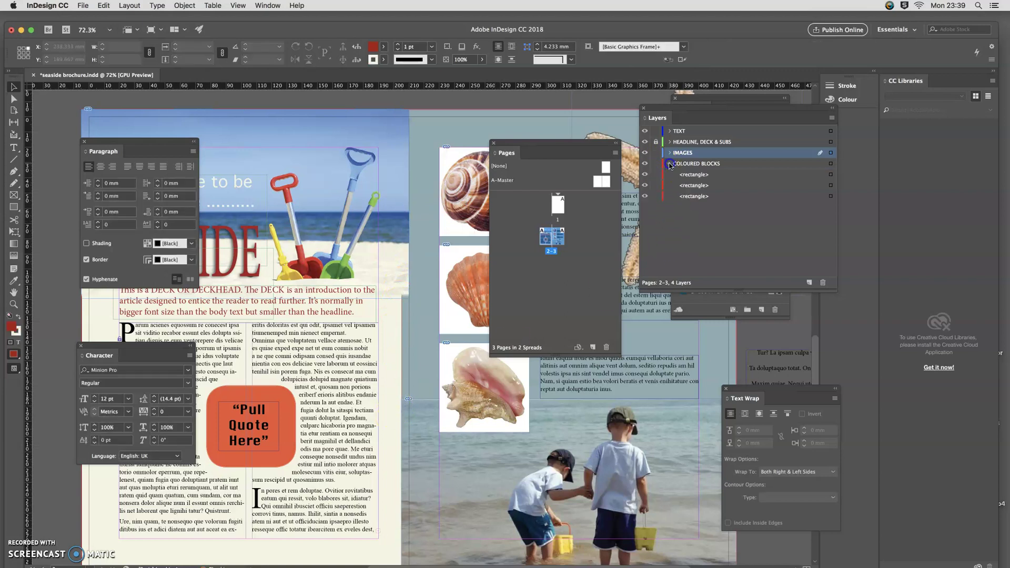
pyautogui.click(397, 380)
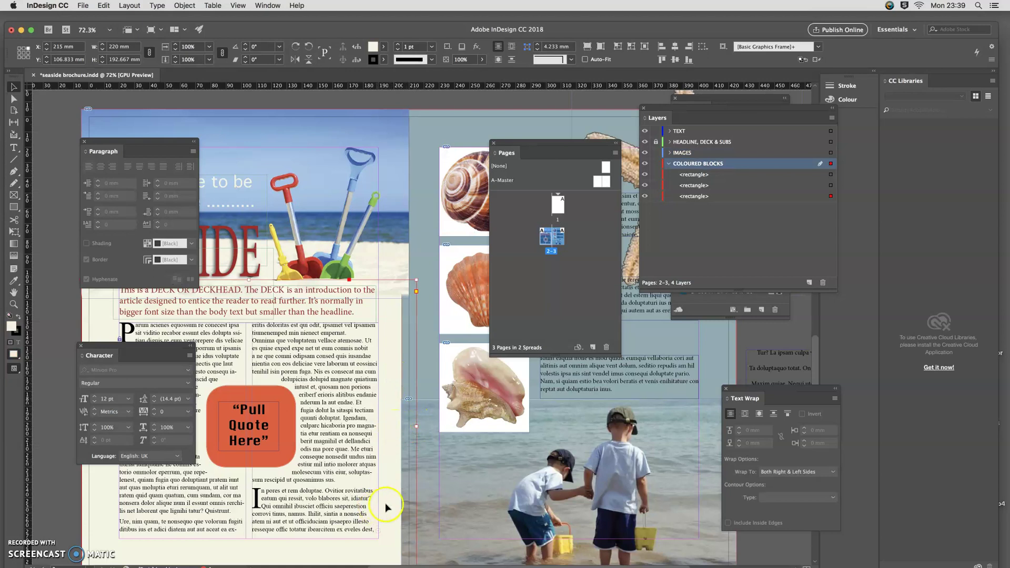
pyautogui.moveTo(416, 426); pyautogui.dragTo(418, 425)
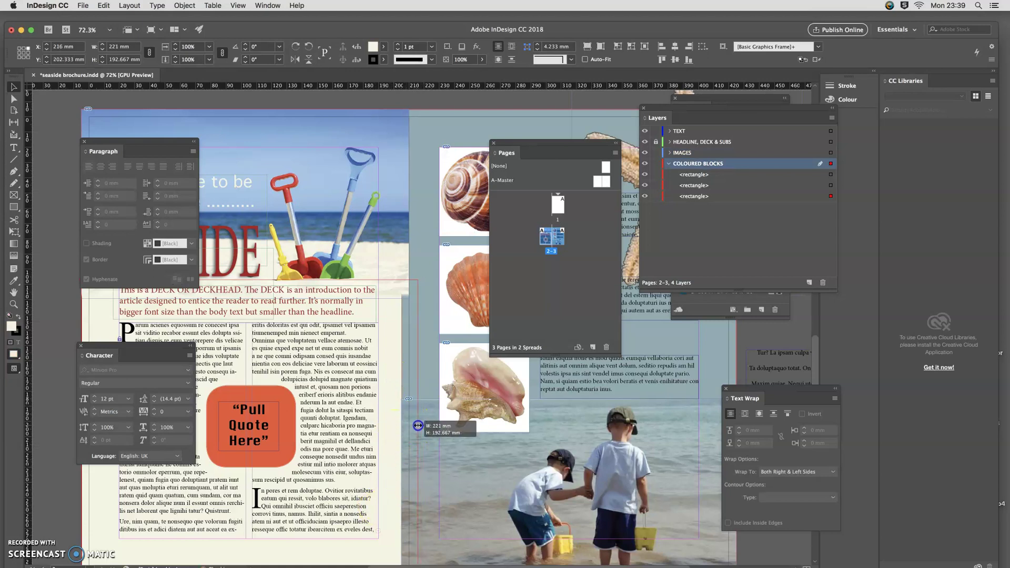
# Trim the blue-grey block on page 3 to about 215 mm wide so its inner edge meets the spine.
pyautogui.click(831, 185)
pyautogui.click(829, 175)
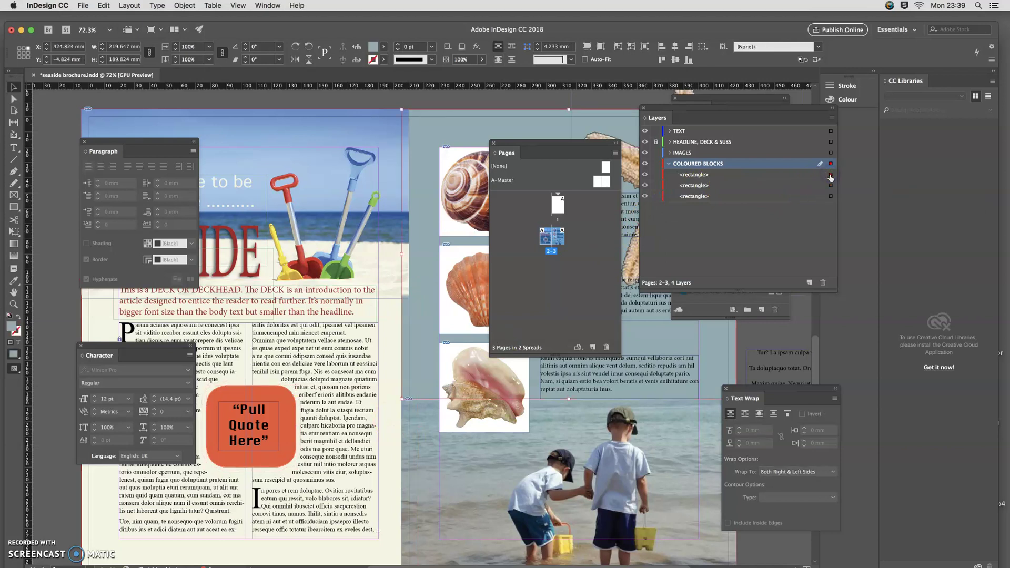
pyautogui.click(402, 398)
pyautogui.moveTo(401, 398); pyautogui.dragTo(409, 398)
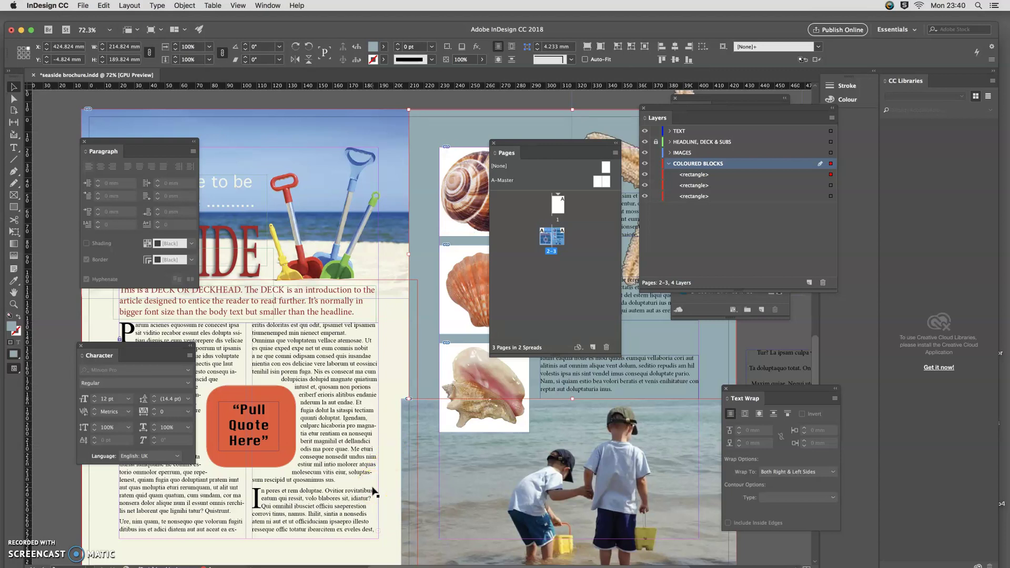
# Narrow the photo of the two boys paddling to 215 mm wide so its inner edge sits on the spine.
pyautogui.click(383, 498)
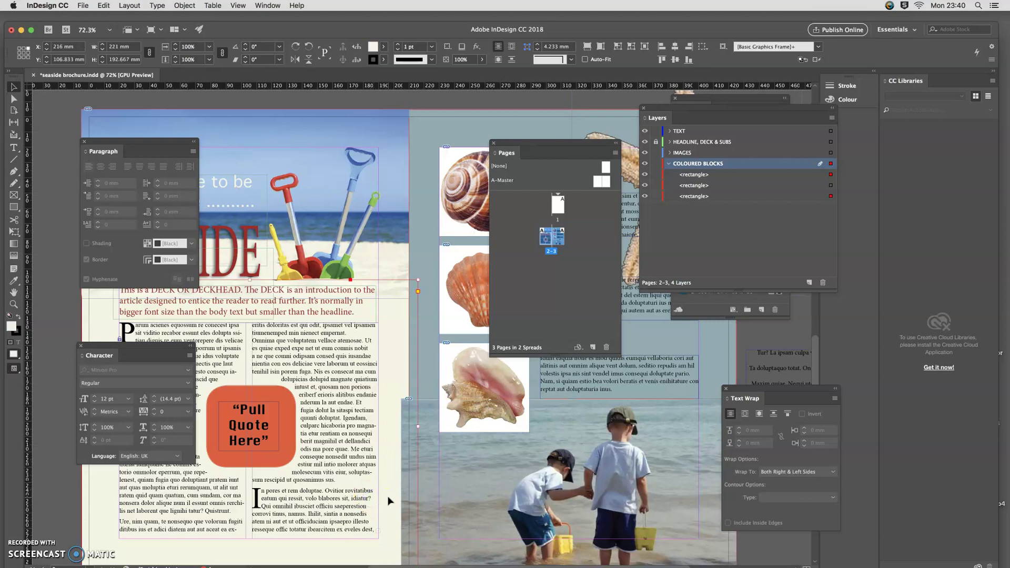
pyautogui.click(463, 491)
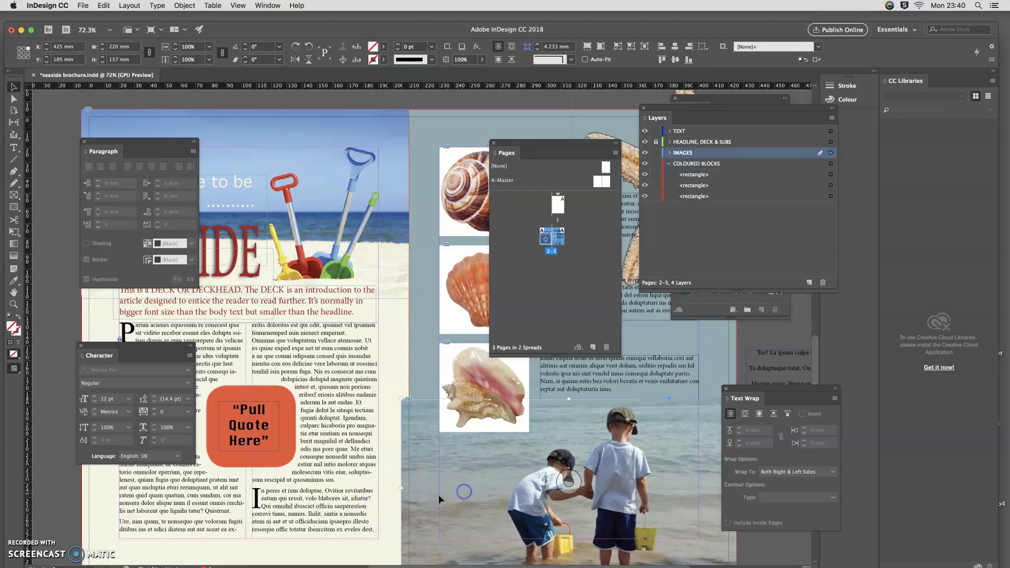
pyautogui.moveTo(402, 489); pyautogui.dragTo(409, 487)
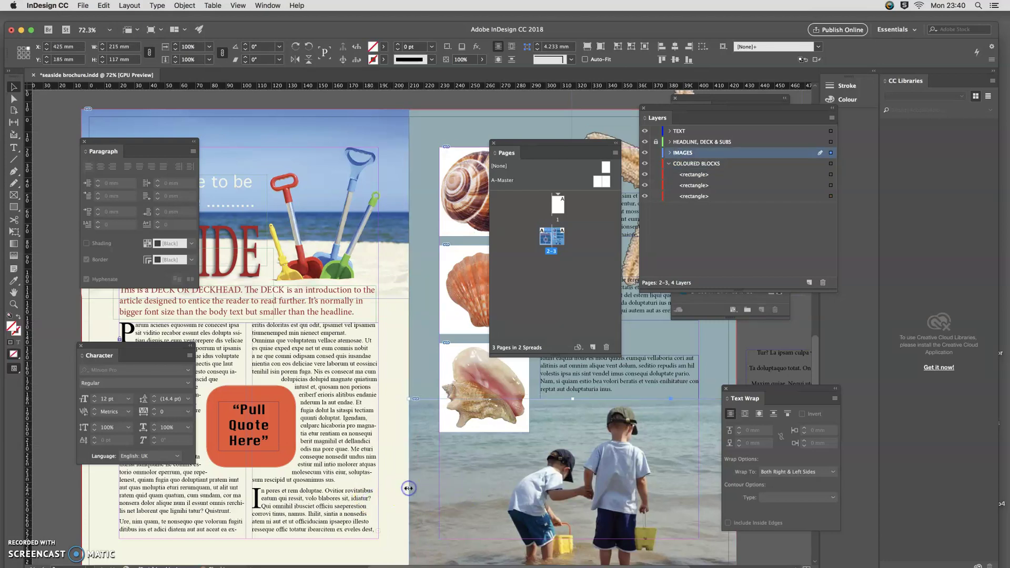
# Review the blank first page and the whole 2-3 spread at 50% zoom.
pyautogui.scroll(5, 436, 400)
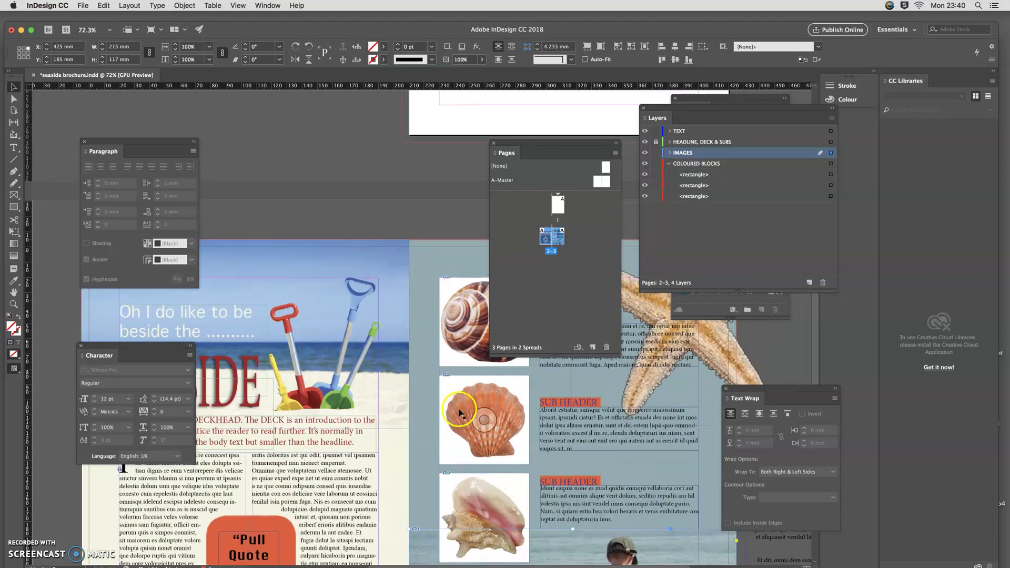
pyautogui.press('super+minus')
pyautogui.click(412, 379)
pyautogui.scroll(5, 413, 379)
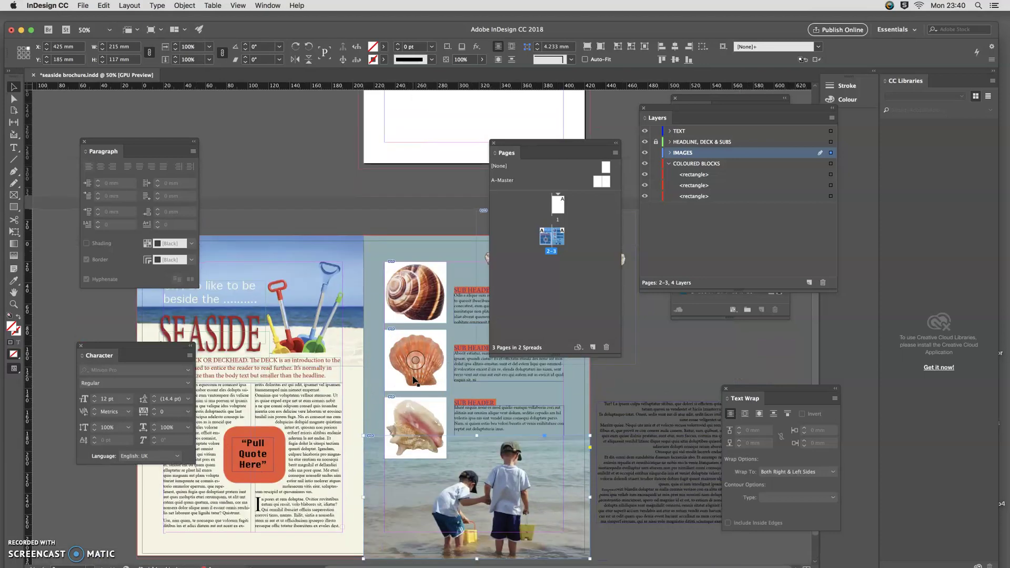
pyautogui.scroll(6, 403, 253)
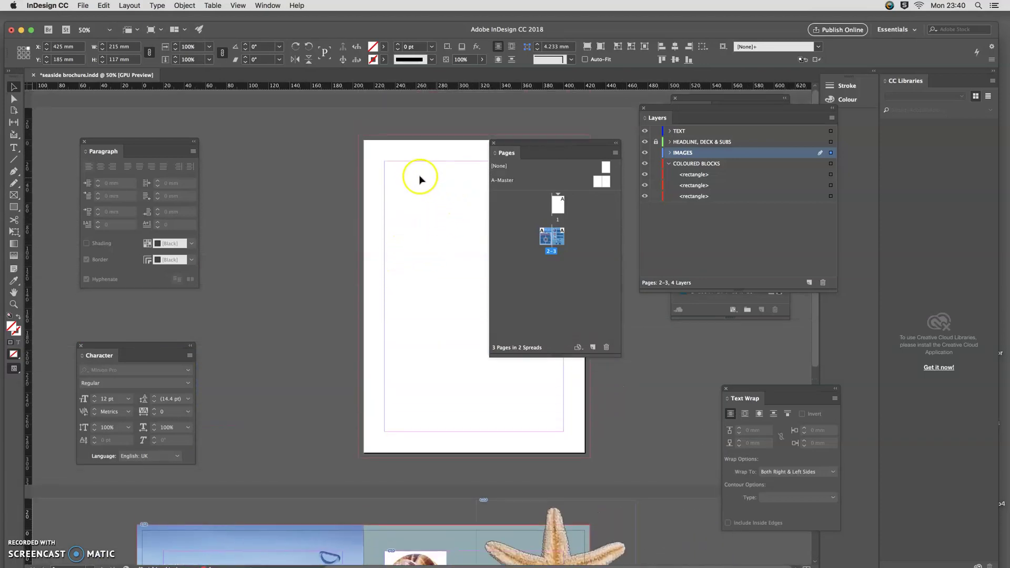
pyautogui.scroll(-10, 313, 348)
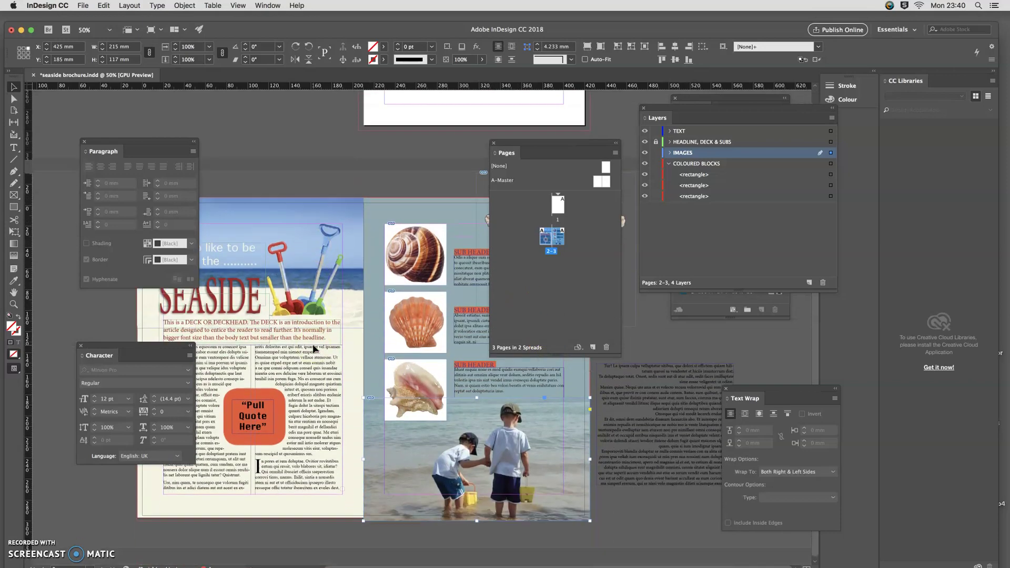
pyautogui.hscroll(-1, 314, 349)
pyautogui.hscroll(-1, 314, 349)
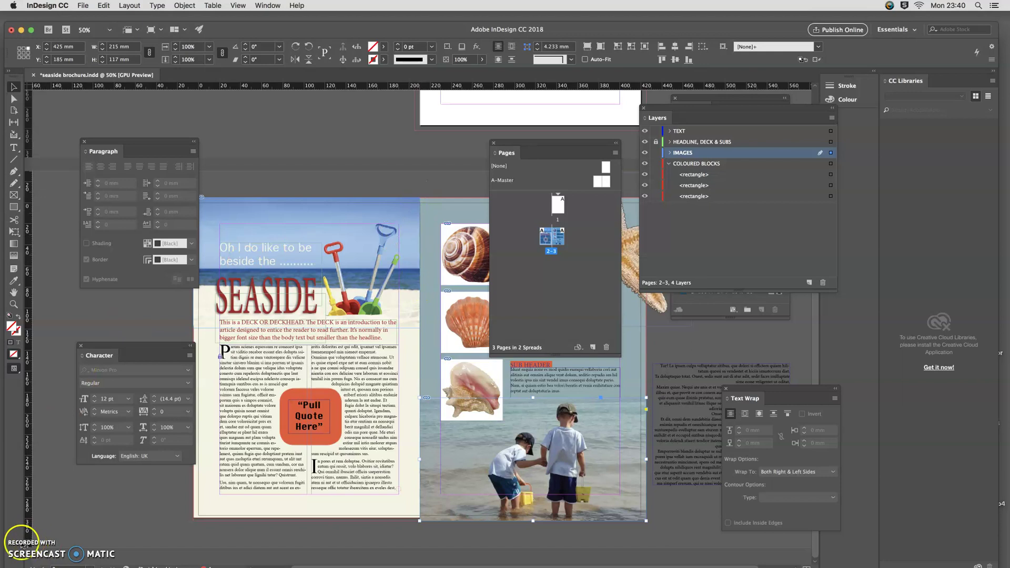
pyautogui.click(20, 546)
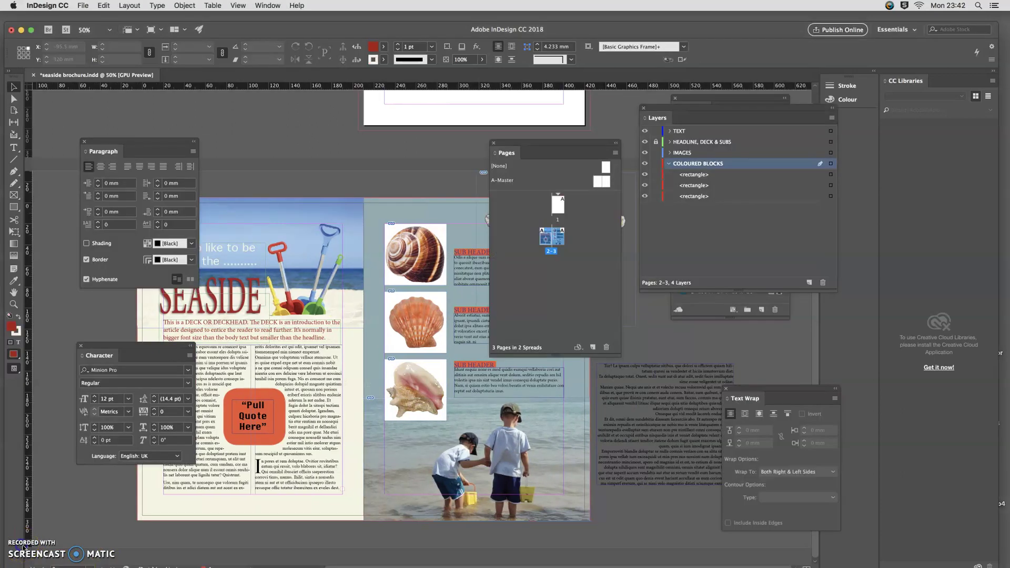
pyautogui.click(227, 499)
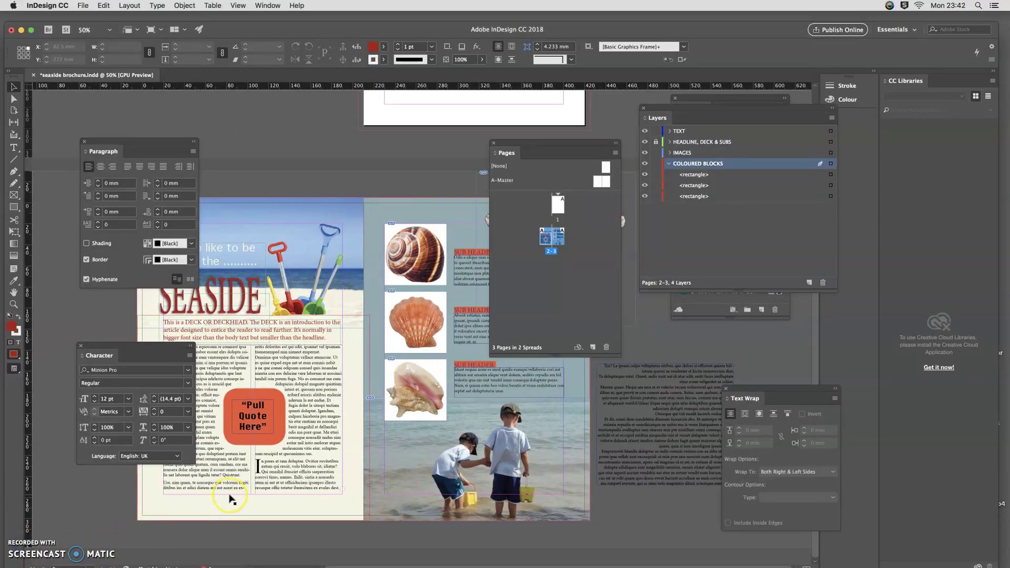